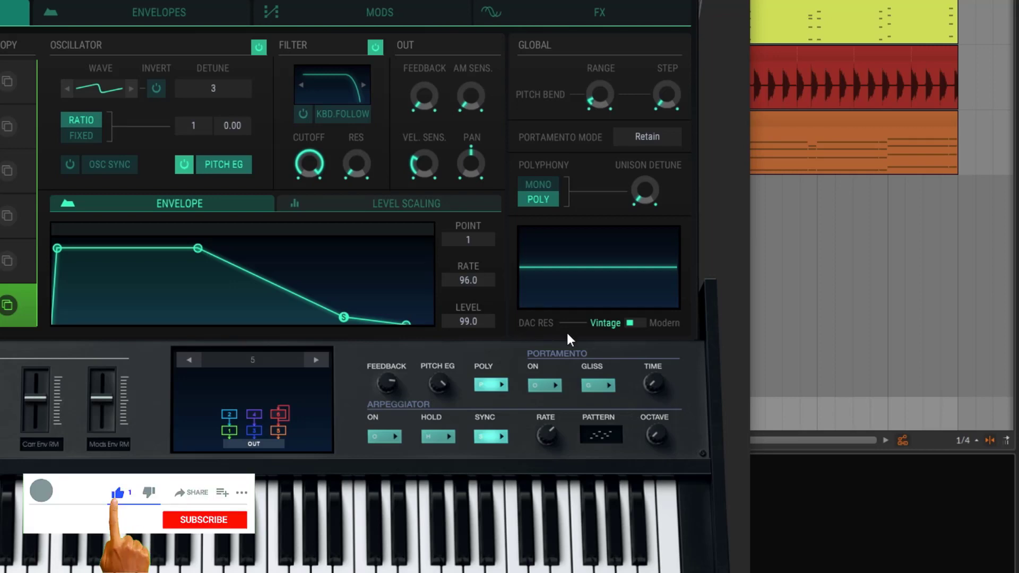
- Compare the synth's Modern and Vintage DAC resolutions, switching between them and leaving the setting on Vintage
{"action": "left_click", "coordinate": [640, 324]}
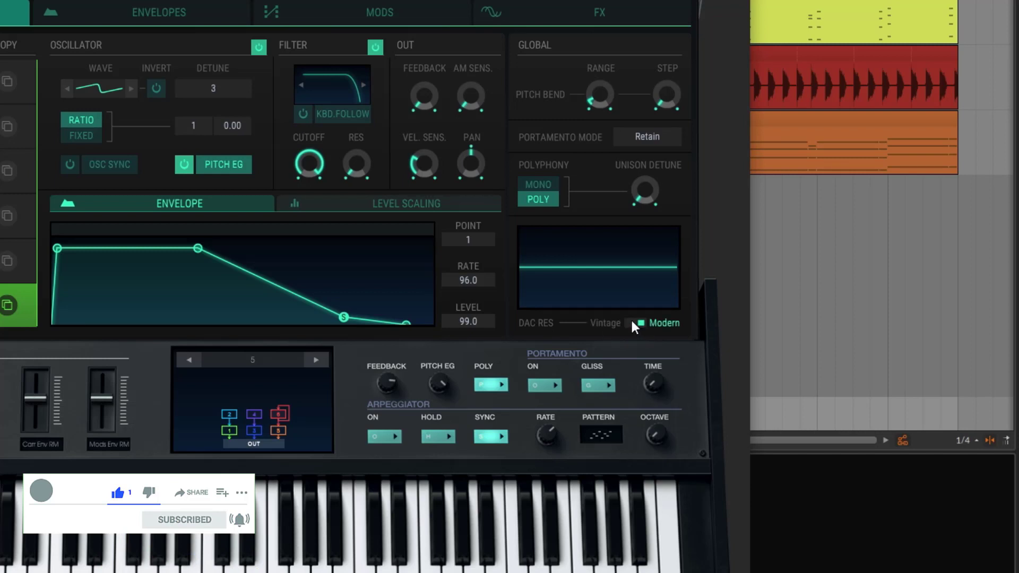
{"action": "left_click", "coordinate": [634, 325]}
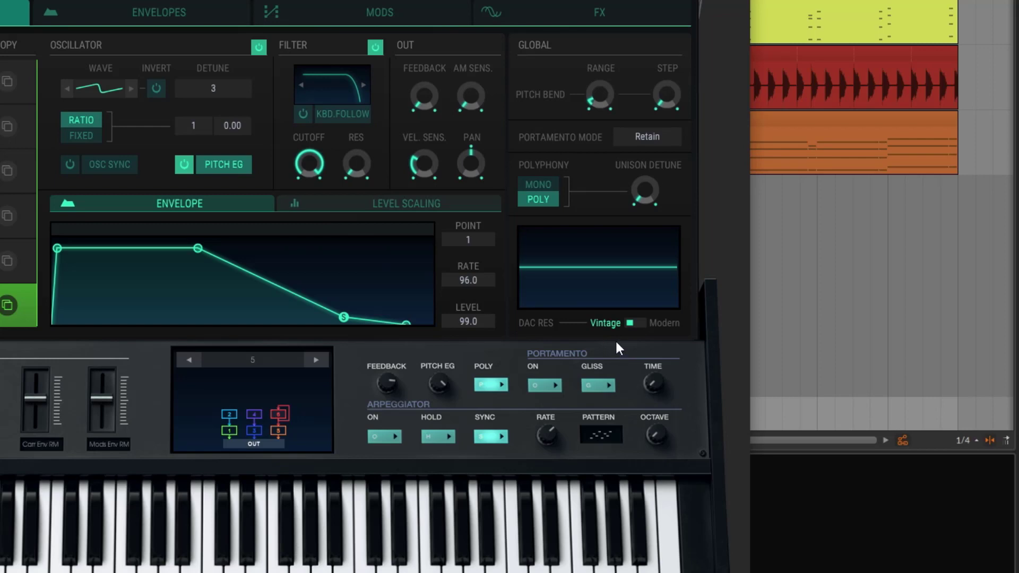
{"action": "left_click", "coordinate": [638, 323]}
{"action": "left_click", "coordinate": [631, 323]}
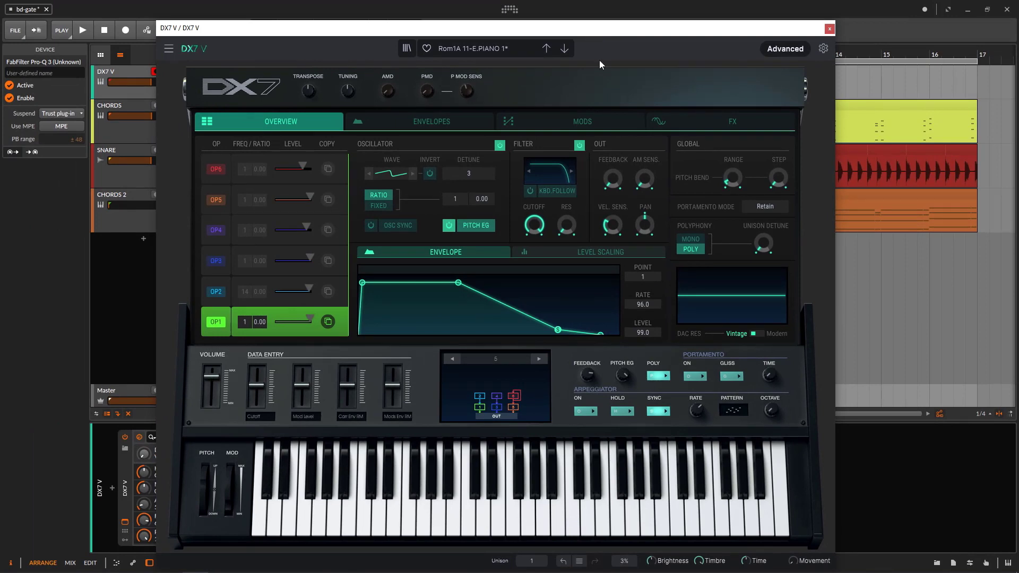
{"action": "left_click", "coordinate": [754, 334]}
- Close the DX7 V window, then open FabFilter Pro-Q 3 on the DX7 V track and place its window below the CHORDS clips
{"action": "left_click", "coordinate": [830, 29]}
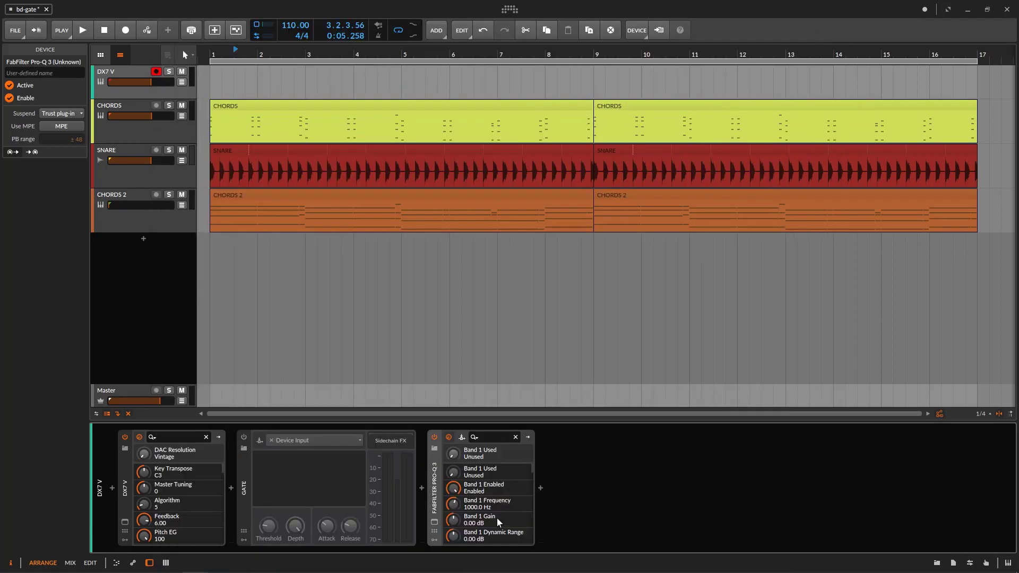
{"action": "left_click", "coordinate": [434, 523]}
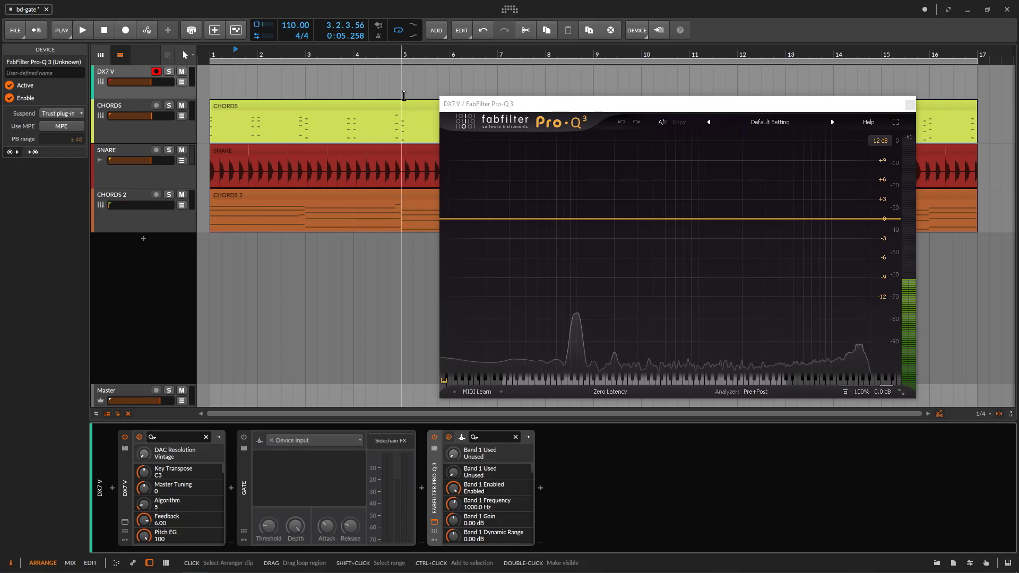
{"action": "left_click_drag", "start_coordinate": [464, 110], "coordinate": [464, 161]}
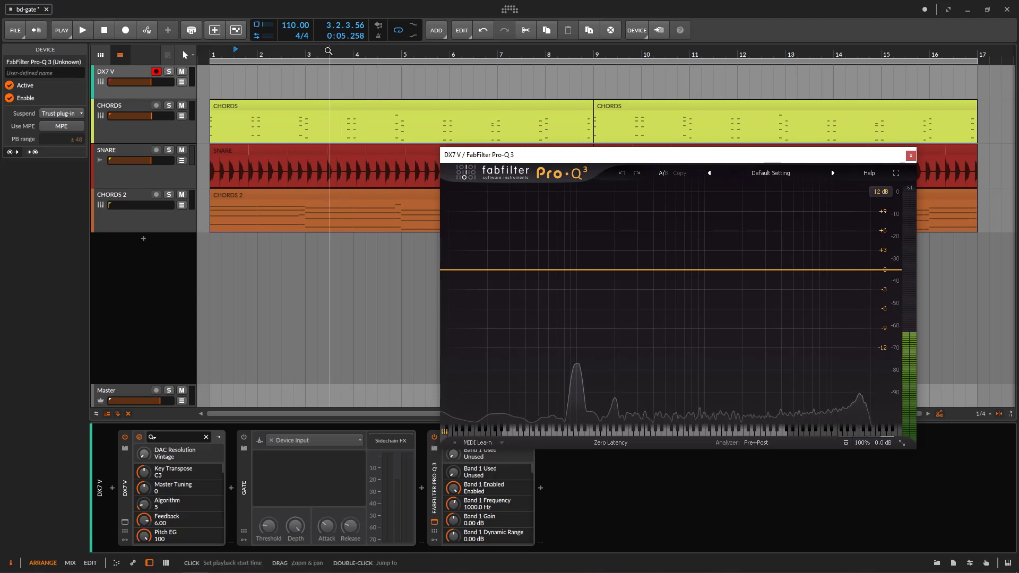
{"action": "scroll", "coordinate": [323, 167], "scroll_direction": "up", "scroll_amount": 5}
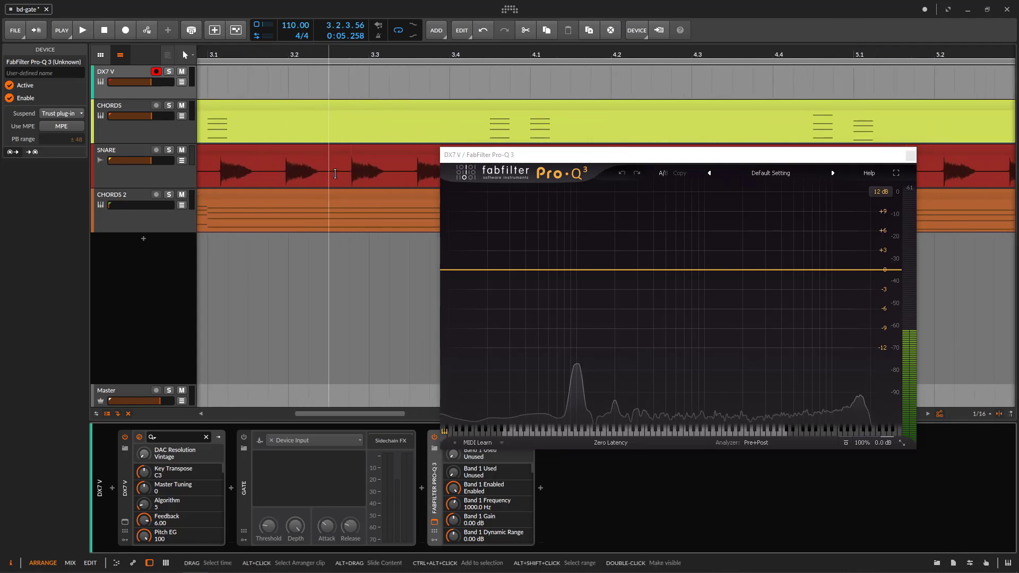
{"action": "scroll", "coordinate": [357, 55], "scroll_direction": "down", "scroll_amount": 5}
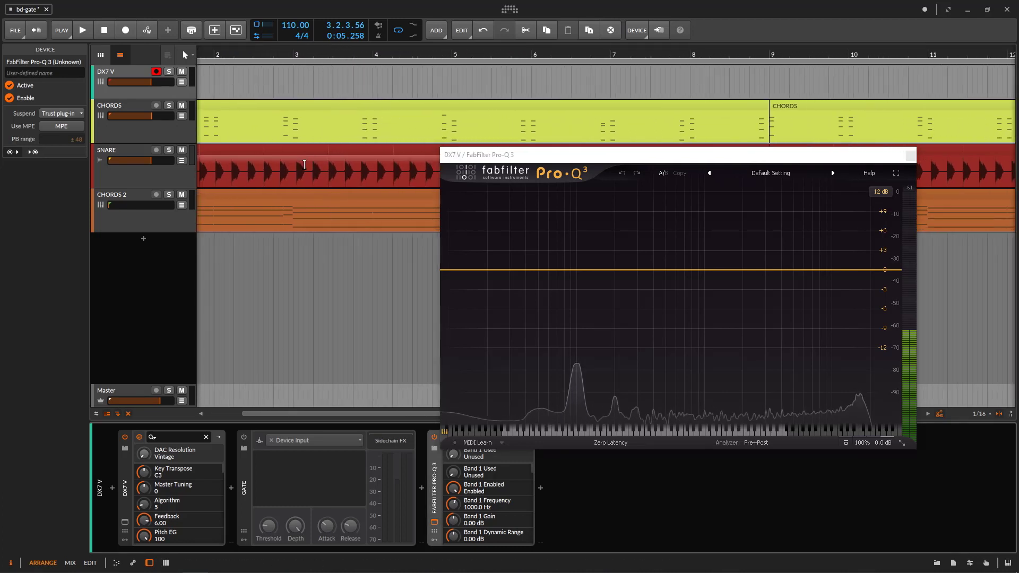
{"action": "scroll", "coordinate": [348, 54], "scroll_direction": "down", "scroll_amount": 3}
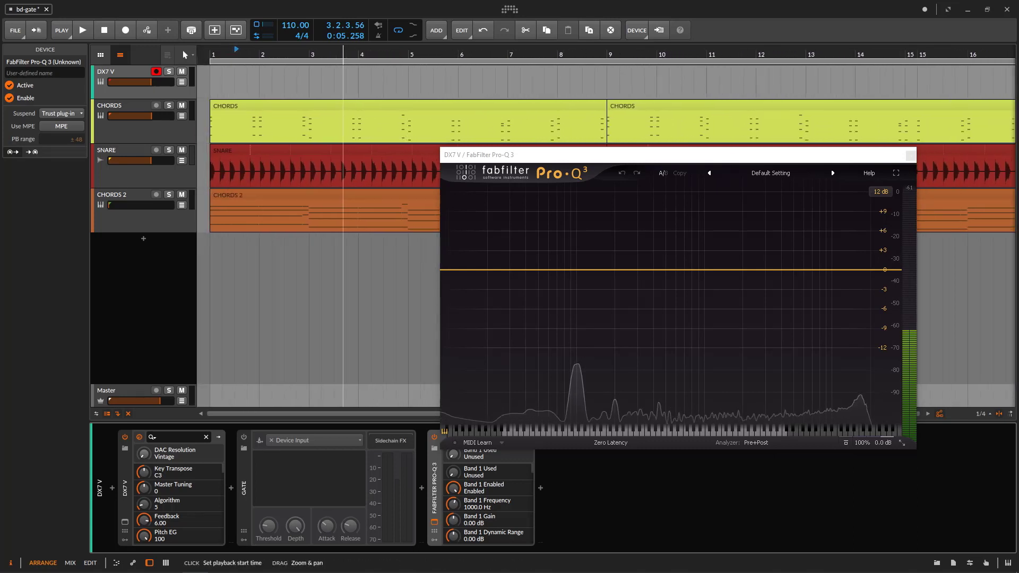
{"action": "scroll", "coordinate": [340, 55], "scroll_direction": "down", "scroll_amount": 1}
{"action": "scroll", "coordinate": [350, 55], "scroll_direction": "down", "scroll_amount": 2}
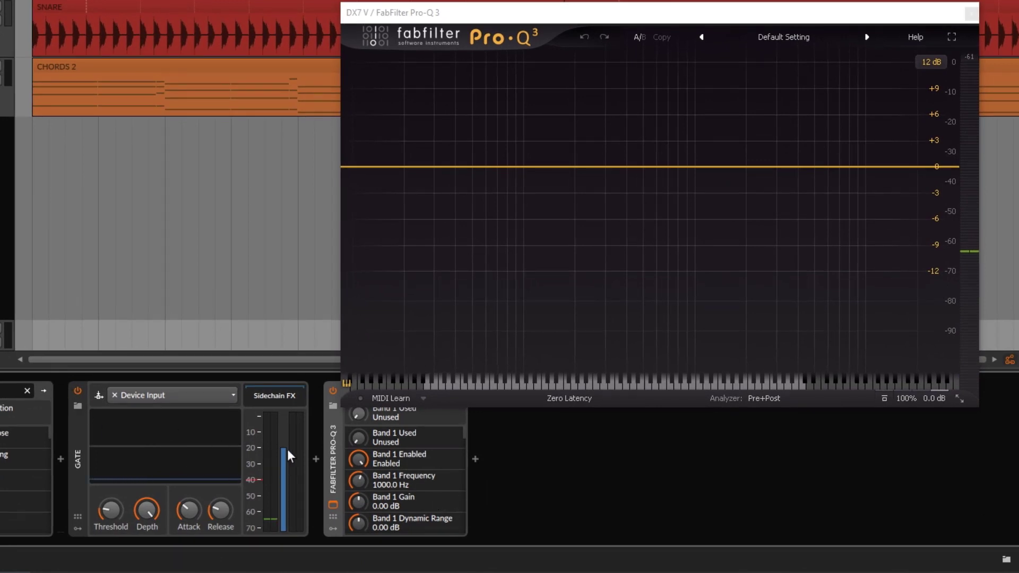
- Bypass and re-enable the Gate on the DX7 V track to compare the noise in the spectrum analyzer
{"action": "left_click", "coordinate": [74, 389]}
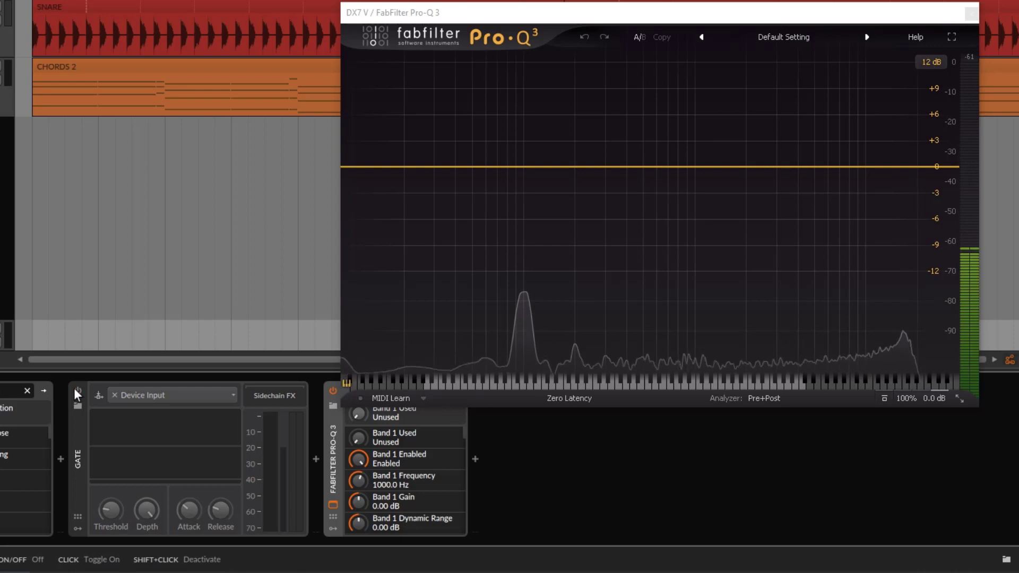
{"action": "left_click", "coordinate": [75, 391]}
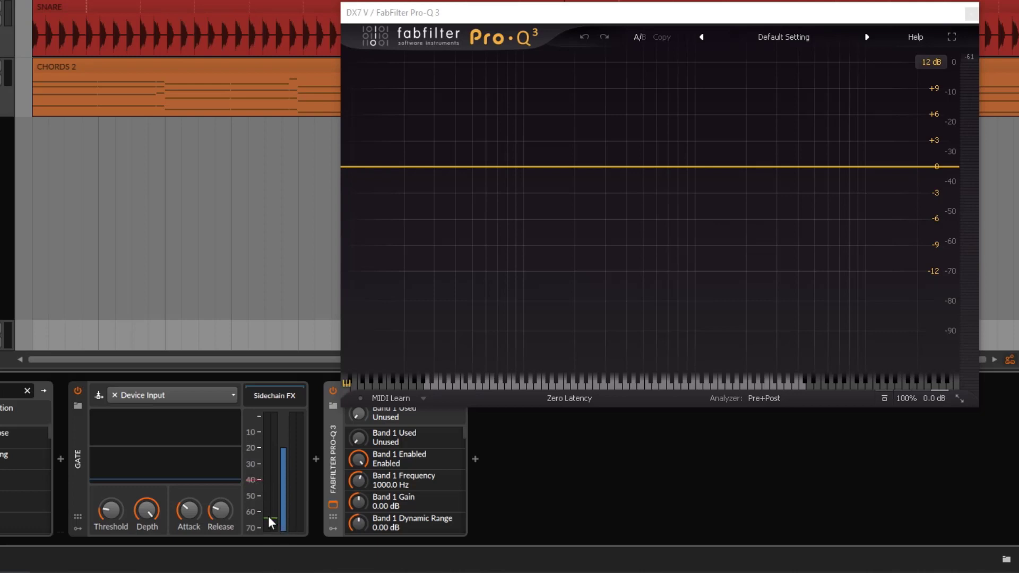
{"action": "left_click", "coordinate": [77, 391]}
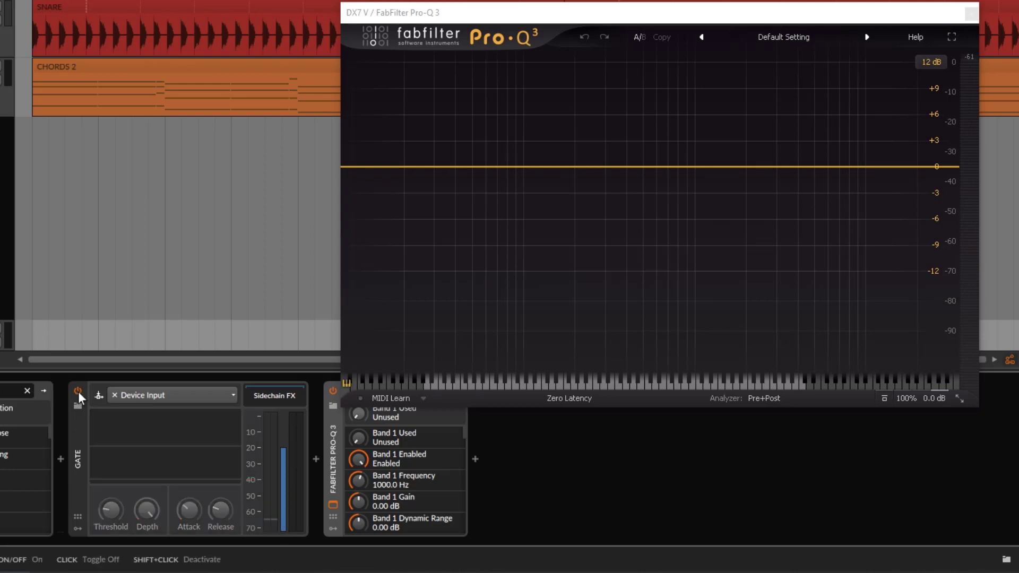
{"action": "left_click", "coordinate": [78, 390]}
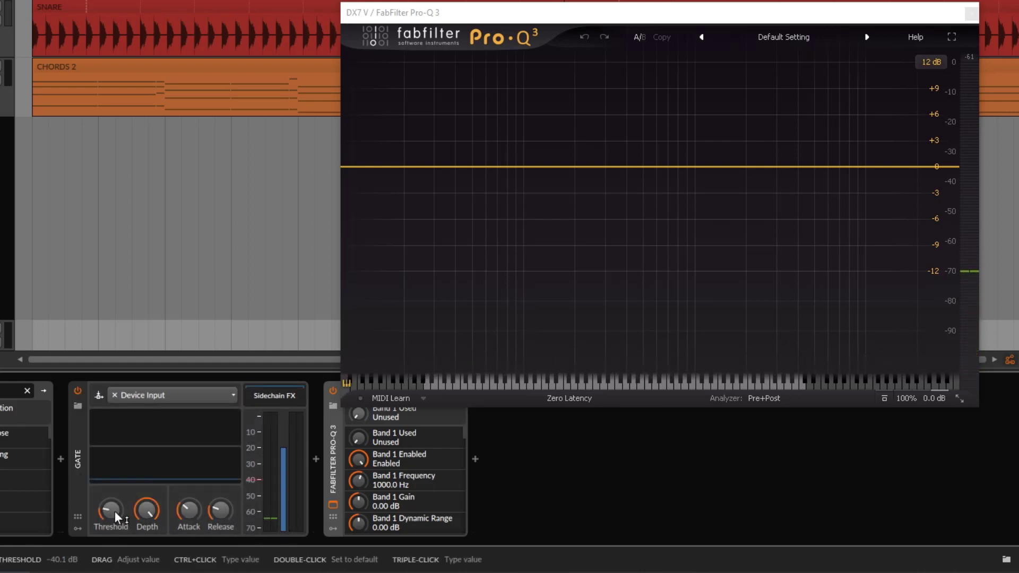
- Sweep the Gate's threshold from its minimum through -46.2, -55.2 and -61.3 dB, ending around -50 dB
{"action": "left_click_drag", "start_coordinate": [114, 511], "coordinate": [114, 546]}
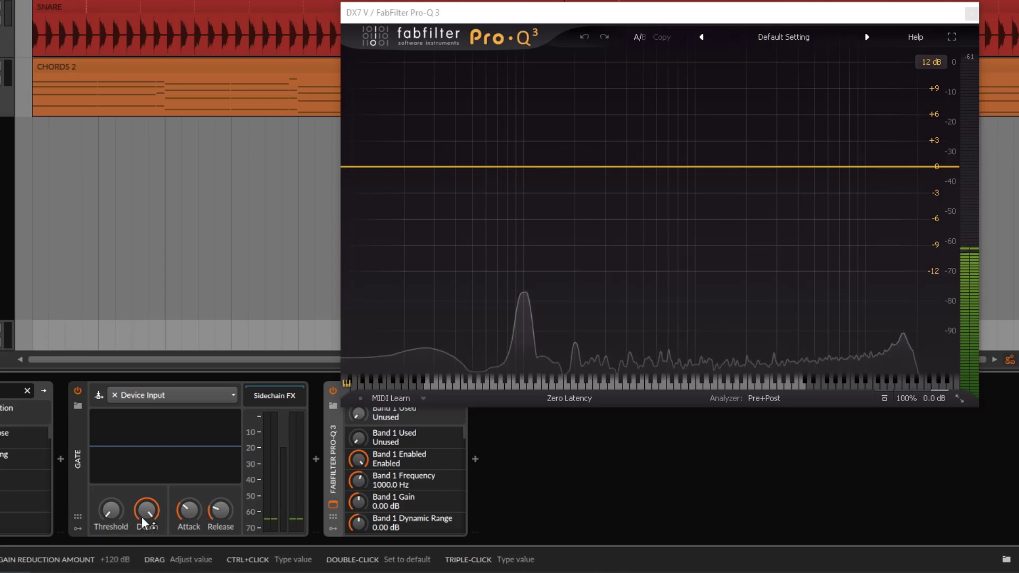
{"action": "left_click_drag", "start_coordinate": [109, 514], "coordinate": [257, 500]}
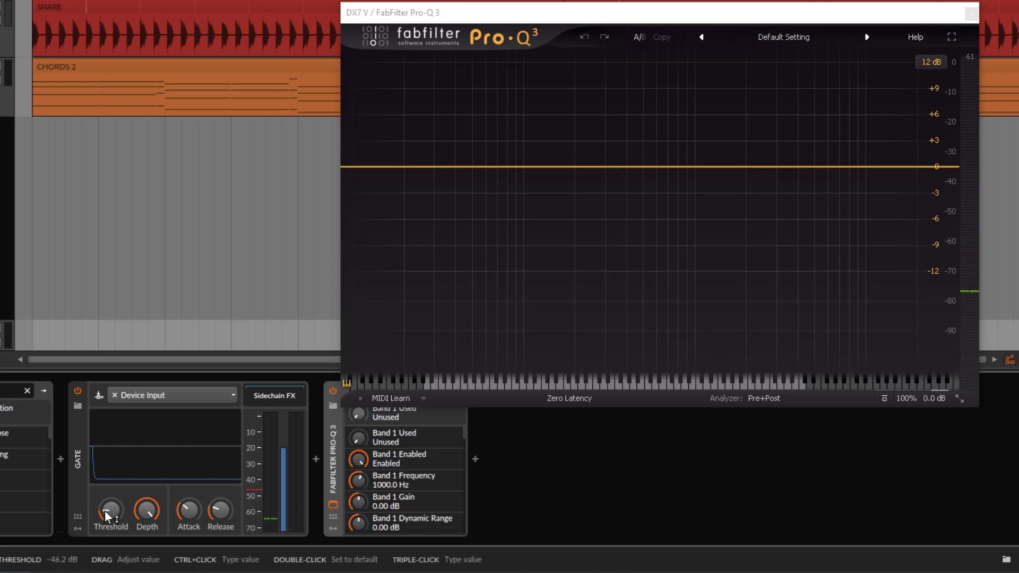
{"action": "left_click_drag", "start_coordinate": [109, 512], "coordinate": [241, 509]}
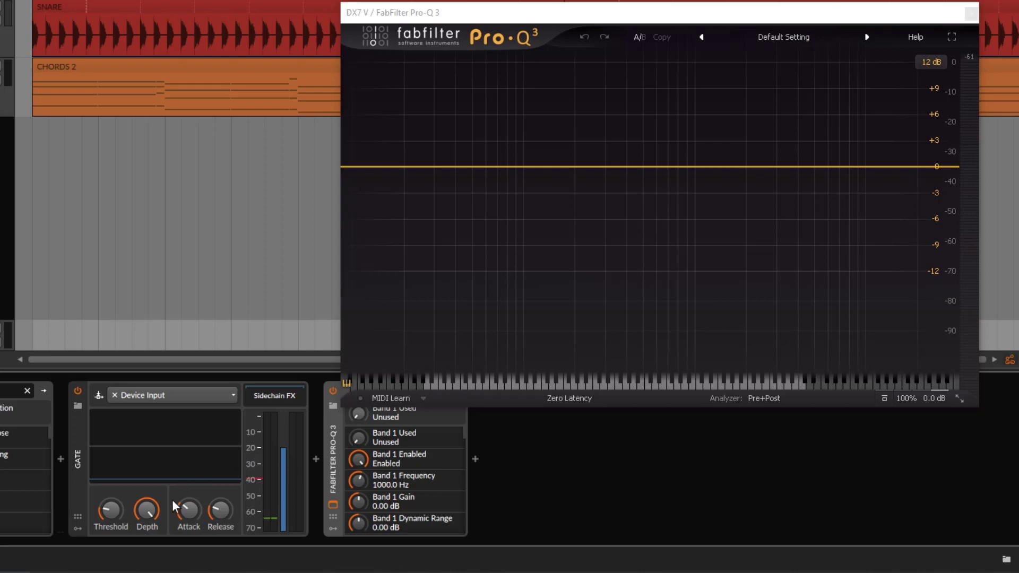
{"action": "left_click_drag", "start_coordinate": [120, 513], "coordinate": [120, 521]}
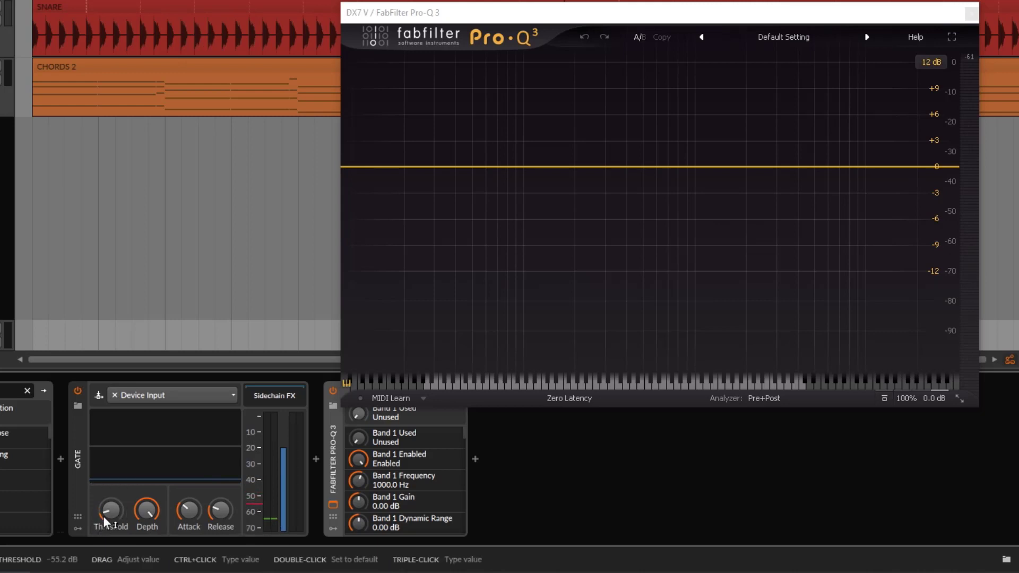
{"action": "left_click_drag", "start_coordinate": [105, 514], "coordinate": [105, 528]}
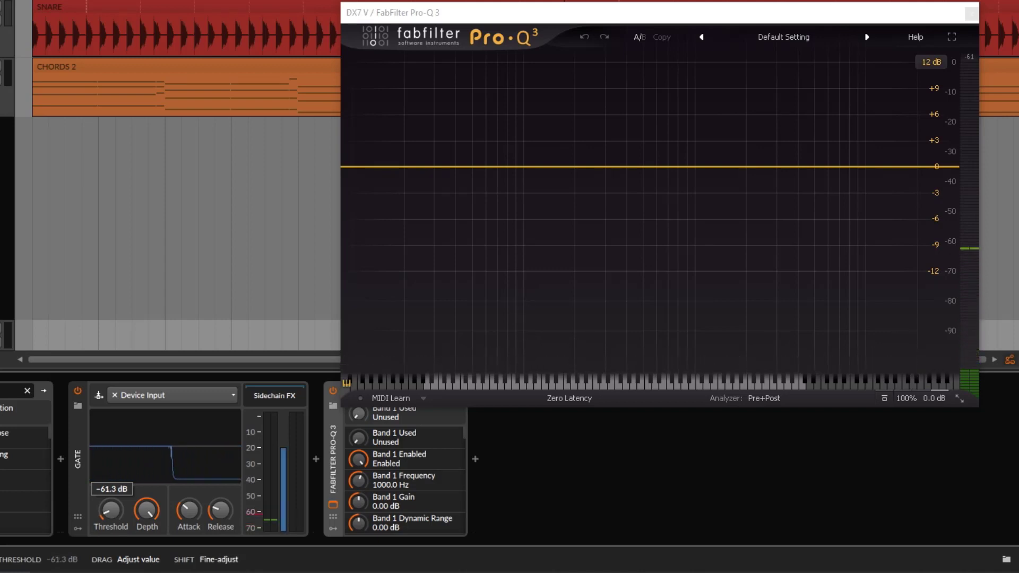
{"action": "left_click_drag", "start_coordinate": [105, 528], "coordinate": [105, 533]}
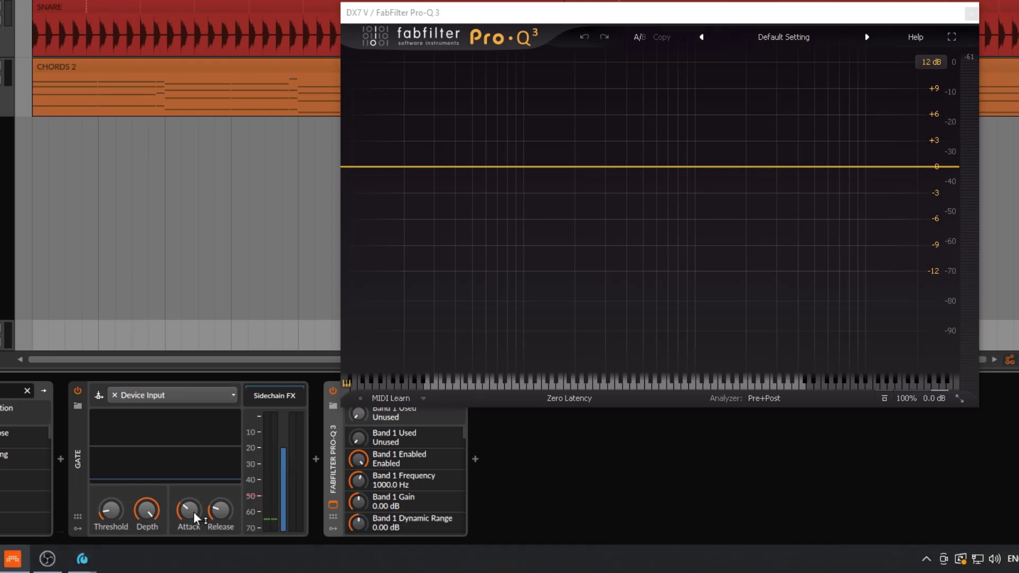
- Try the Gate's depth at minimum and +111 dB, leave it near +42.6 dB with the threshold around -40 dB, and adjust the release
{"action": "mouse_move", "coordinate": [146, 509]}
{"action": "left_mouse_down"}
{"action": "mouse_move", "coordinate": [147, 537]}
{"action": "mouse_move", "coordinate": [137, 516]}
{"action": "left_mouse_up"}
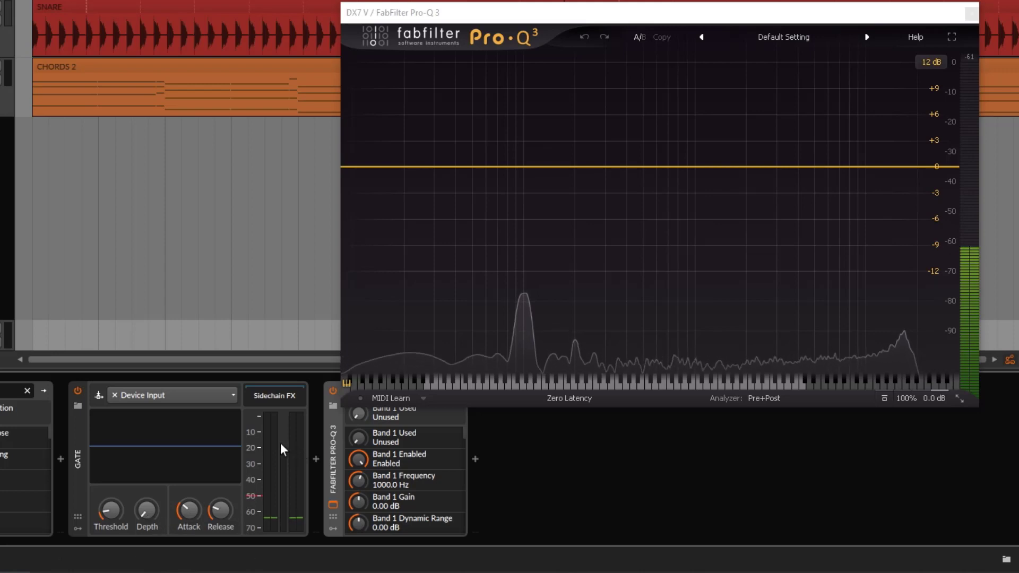
{"action": "left_click_drag", "start_coordinate": [145, 511], "coordinate": [146, 500]}
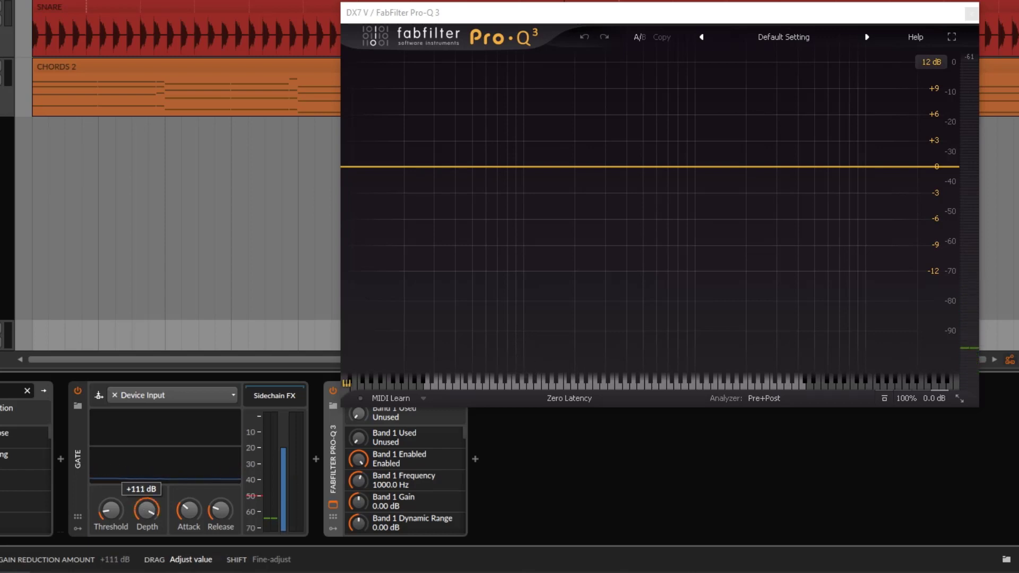
{"action": "left_click_drag", "start_coordinate": [147, 519], "coordinate": [109, 517]}
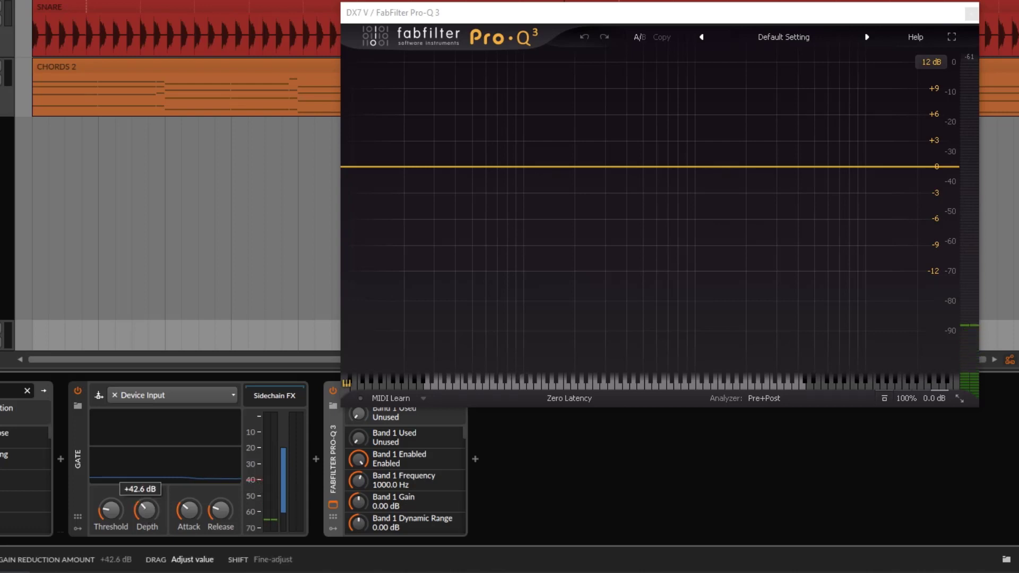
{"action": "left_click_drag", "start_coordinate": [147, 510], "coordinate": [146, 510]}
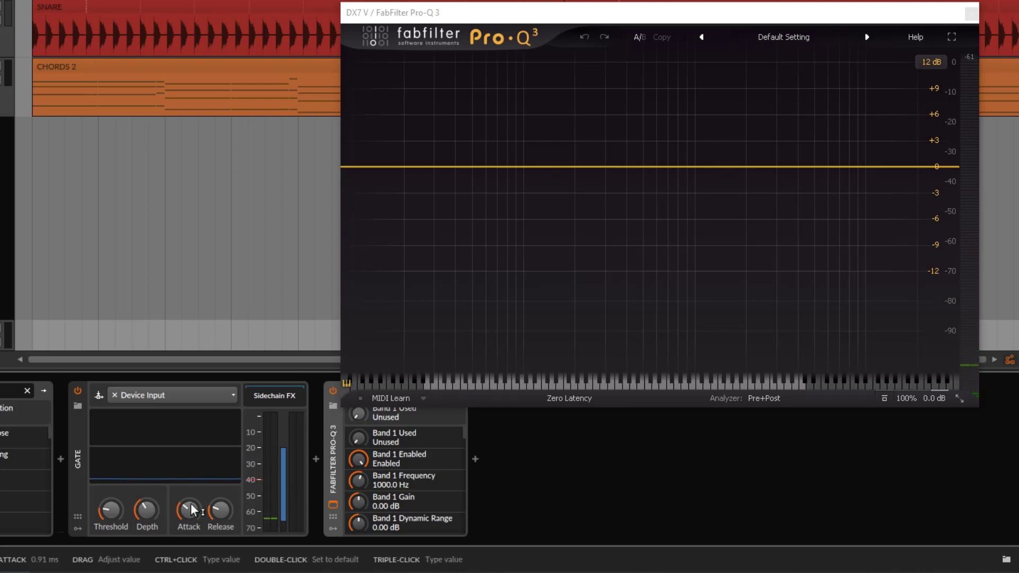
{"action": "mouse_move", "coordinate": [232, 519]}
{"action": "left_mouse_down"}
{"action": "mouse_move", "coordinate": [232, 507]}
{"action": "mouse_move", "coordinate": [188, 507]}
{"action": "mouse_move", "coordinate": [220, 504]}
{"action": "left_mouse_up"}
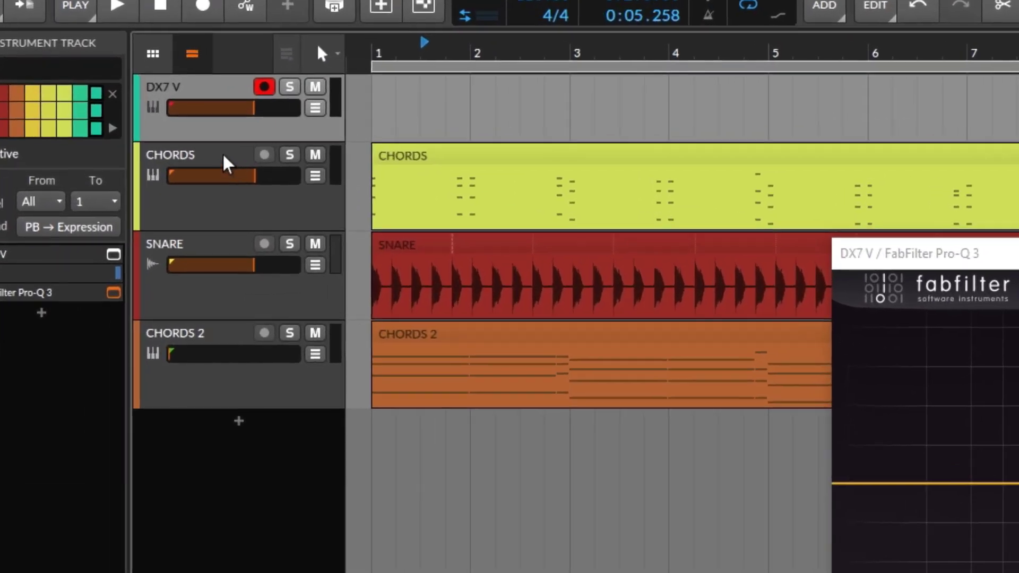
- Select the CHORDS track and audition its part with the Gate off
{"action": "left_click", "coordinate": [136, 106]}
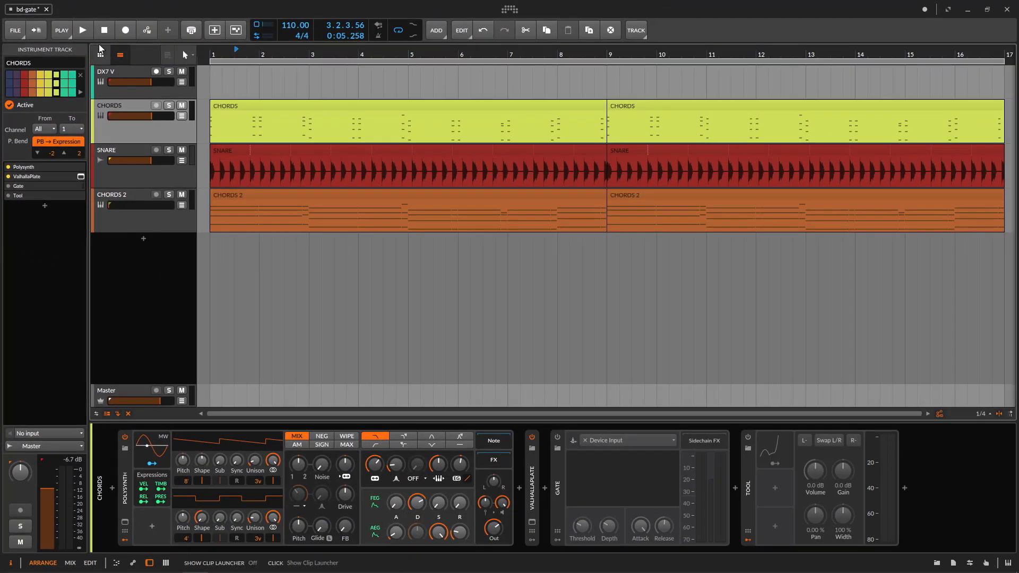
{"action": "left_click", "coordinate": [128, 11]}
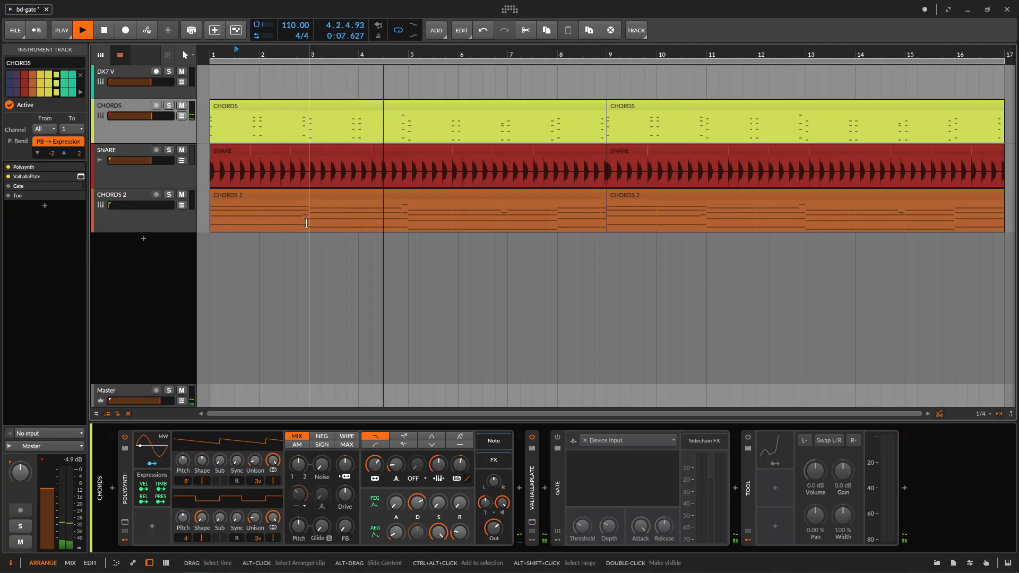
{"action": "key", "text": "space"}
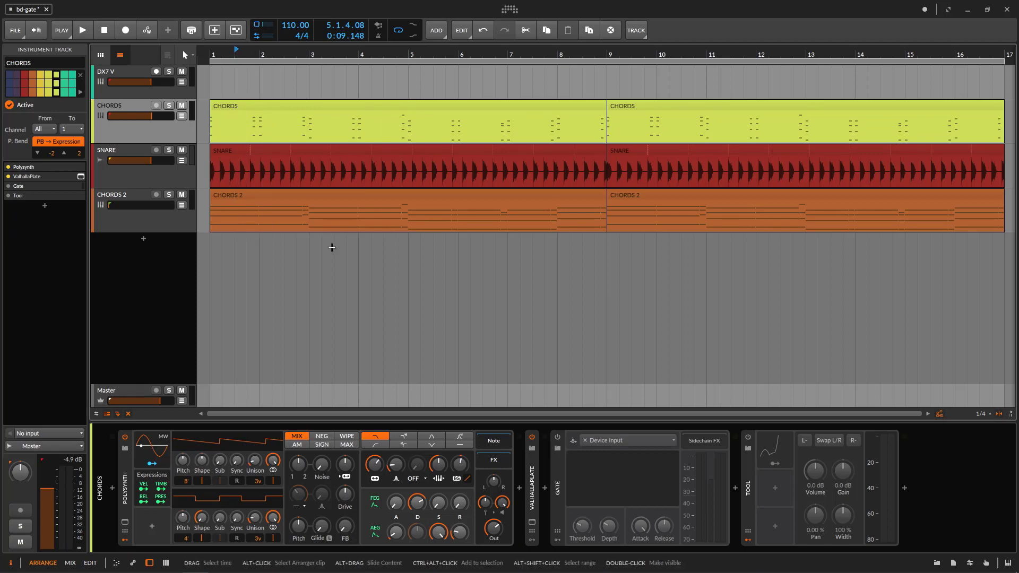
- Expand the ValhallaPlate device on the CHORDS track and compare playback with the reverb bypassed and enabled
{"action": "left_click", "coordinate": [545, 490]}
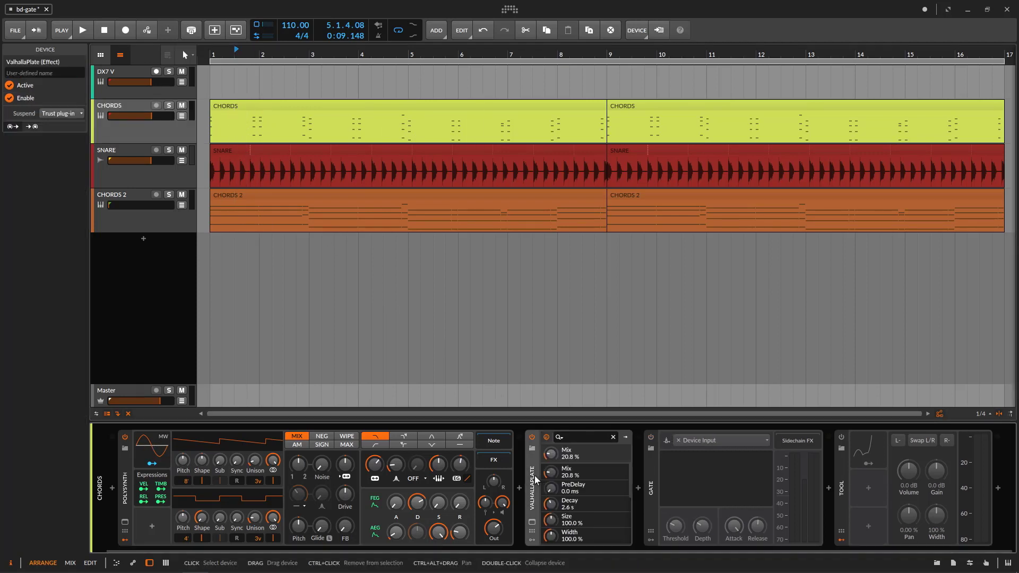
{"action": "left_click", "coordinate": [532, 437]}
{"action": "key", "text": "space"}
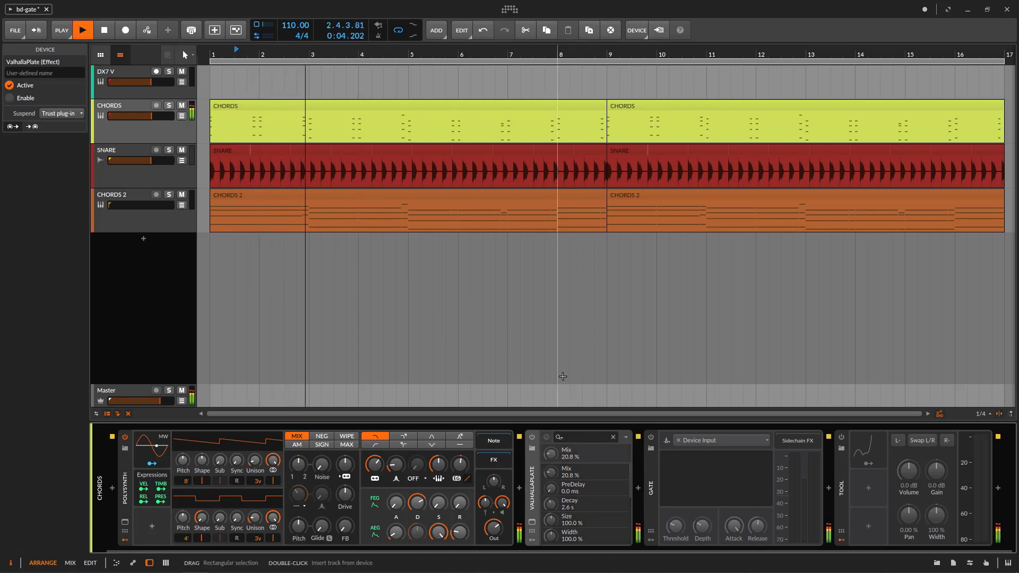
{"action": "key", "text": "space"}
{"action": "left_click", "coordinate": [532, 438]}
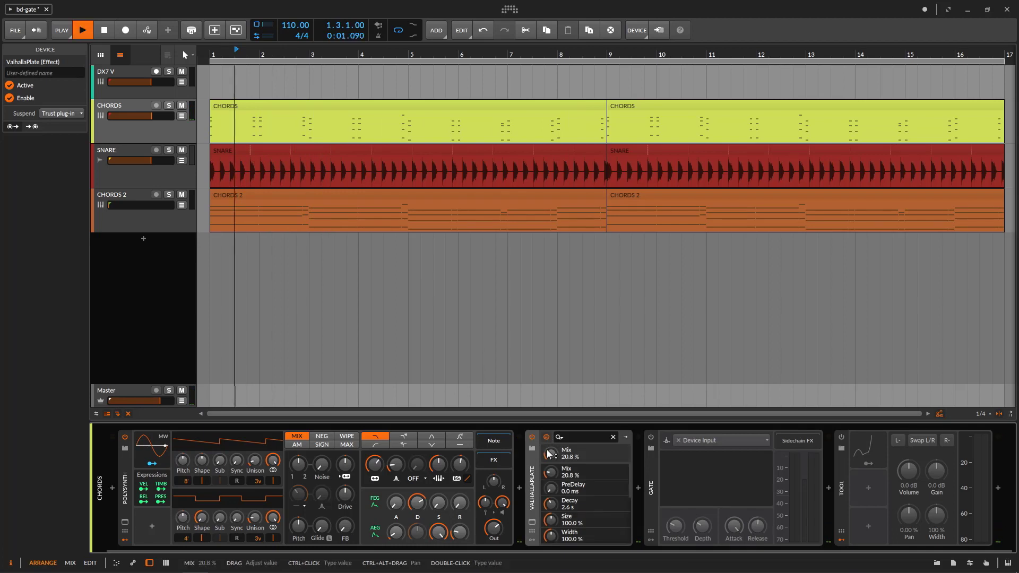
{"action": "key", "text": "space"}
- Raise ValhallaPlate's decay to 2.8 s during playback, then close its window and stop the transport
{"action": "left_click", "coordinate": [532, 522]}
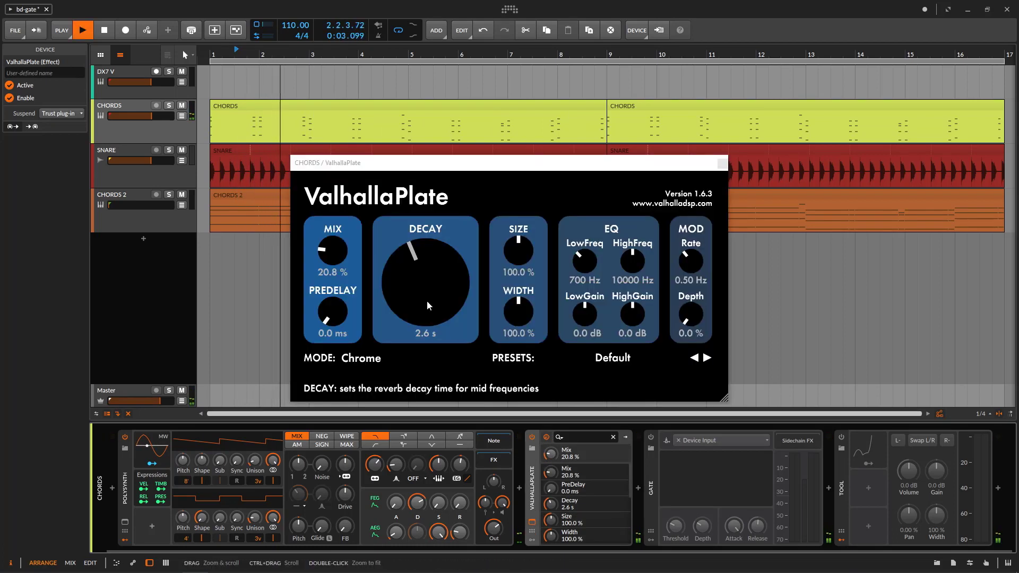
{"action": "scroll", "coordinate": [428, 306], "scroll_direction": "up", "scroll_amount": 2}
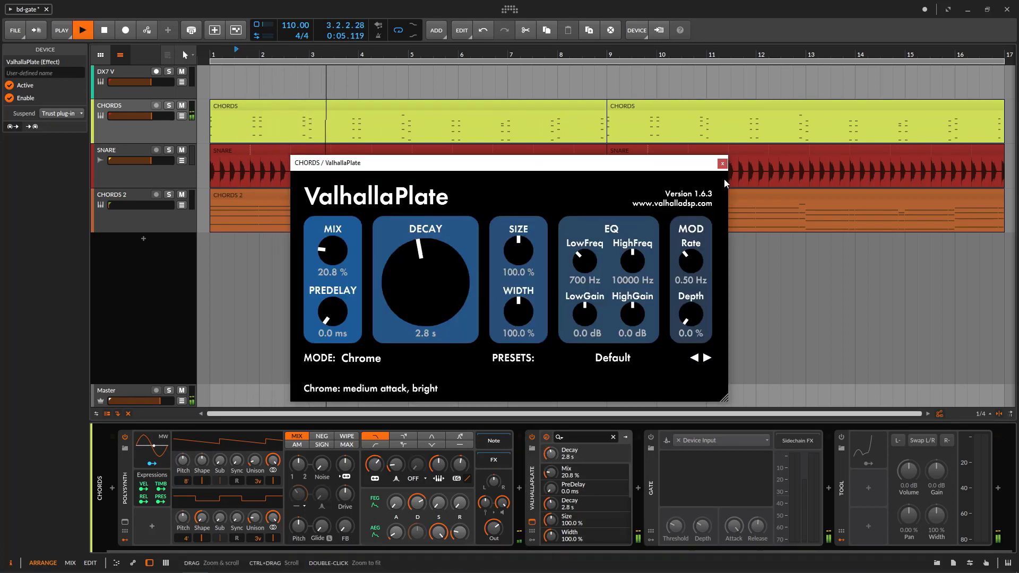
{"action": "left_click", "coordinate": [721, 164]}
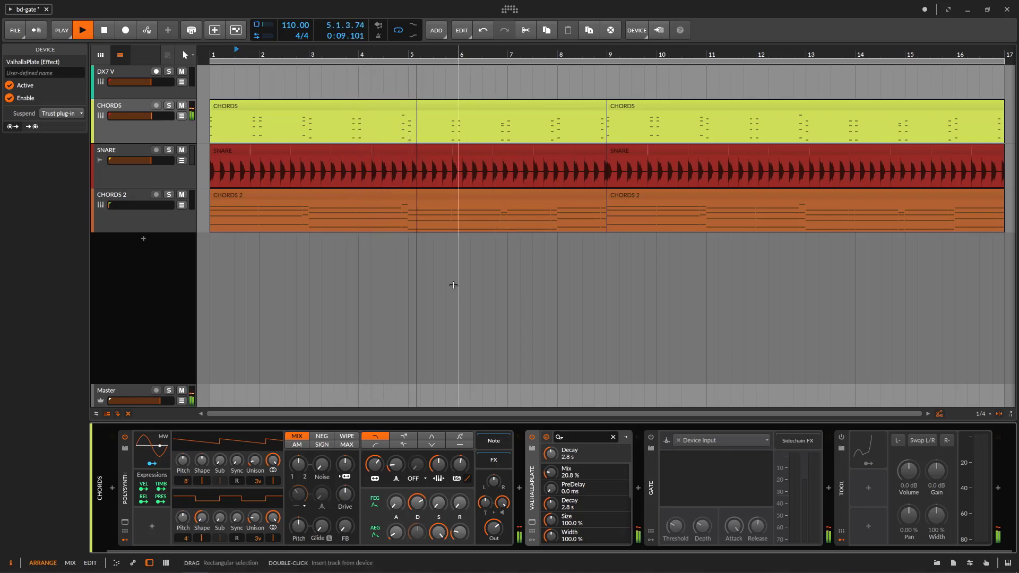
{"action": "key", "text": "space"}
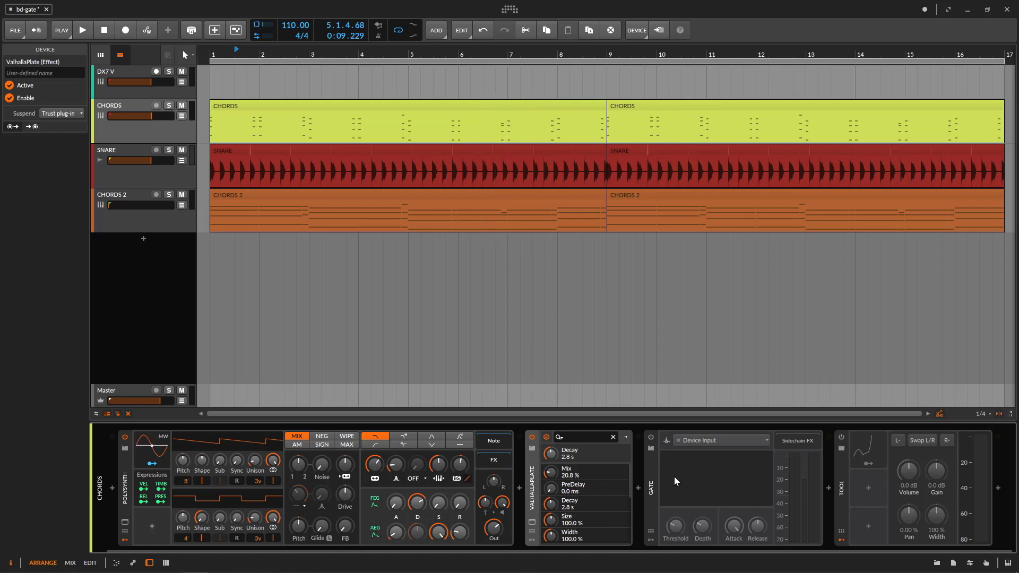
- Enable the Gate on the CHORDS track and reduce its attack and release to their minimum during playback
{"action": "left_click", "coordinate": [104, 29]}
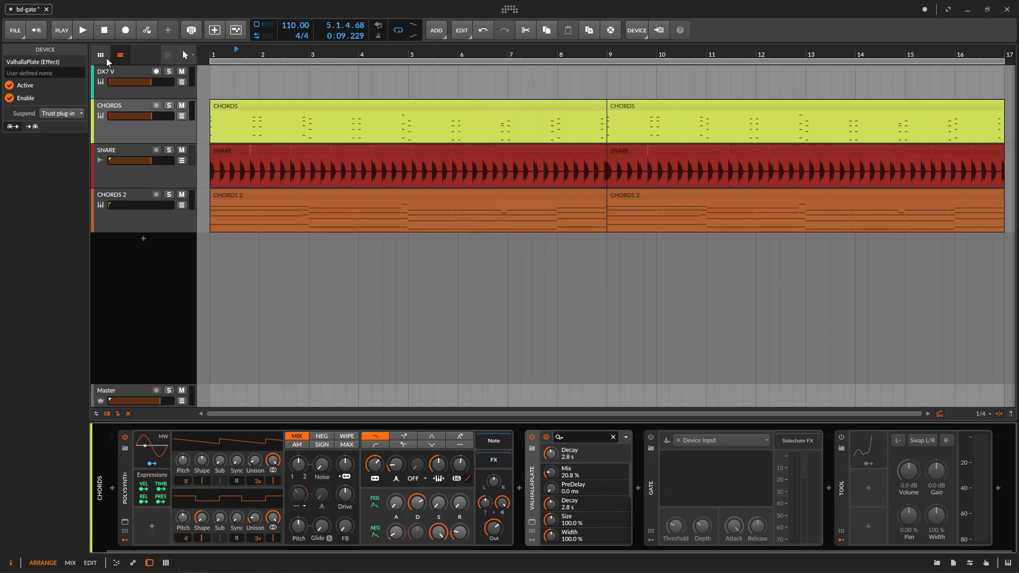
{"action": "left_click", "coordinate": [650, 438]}
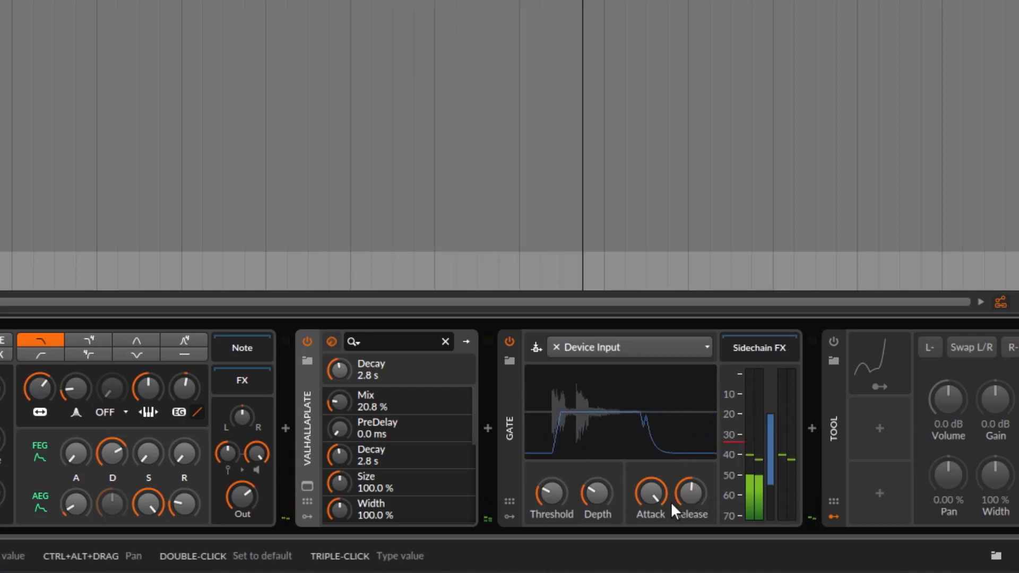
{"action": "left_click_drag", "start_coordinate": [658, 489], "coordinate": [658, 525]}
{"action": "left_click_drag", "start_coordinate": [693, 494], "coordinate": [681, 515]}
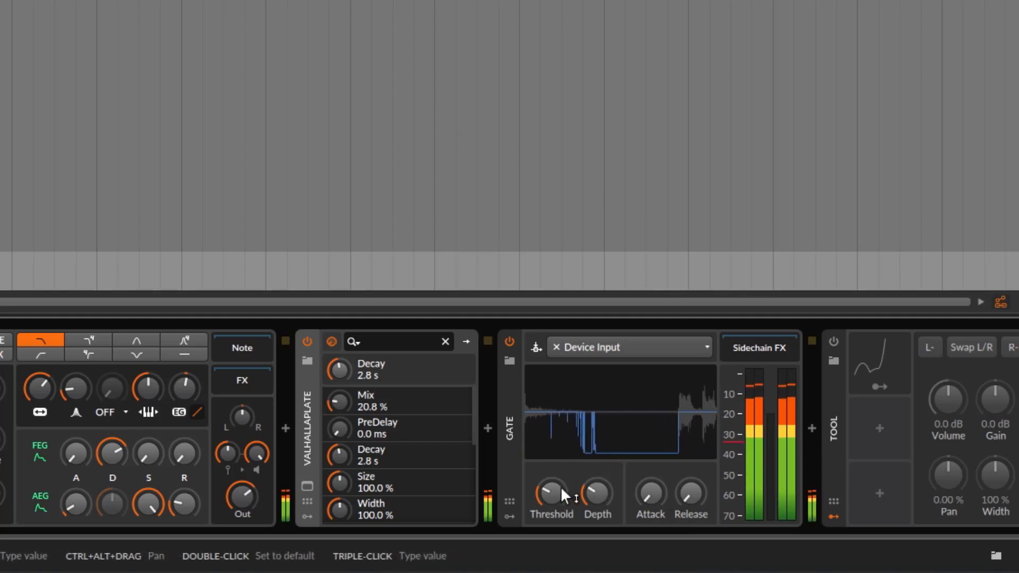
- Lower the Gate's threshold to about -48 dB, try a shallower depth, and raise the depth again
{"action": "left_click_drag", "start_coordinate": [556, 492], "coordinate": [555, 523]}
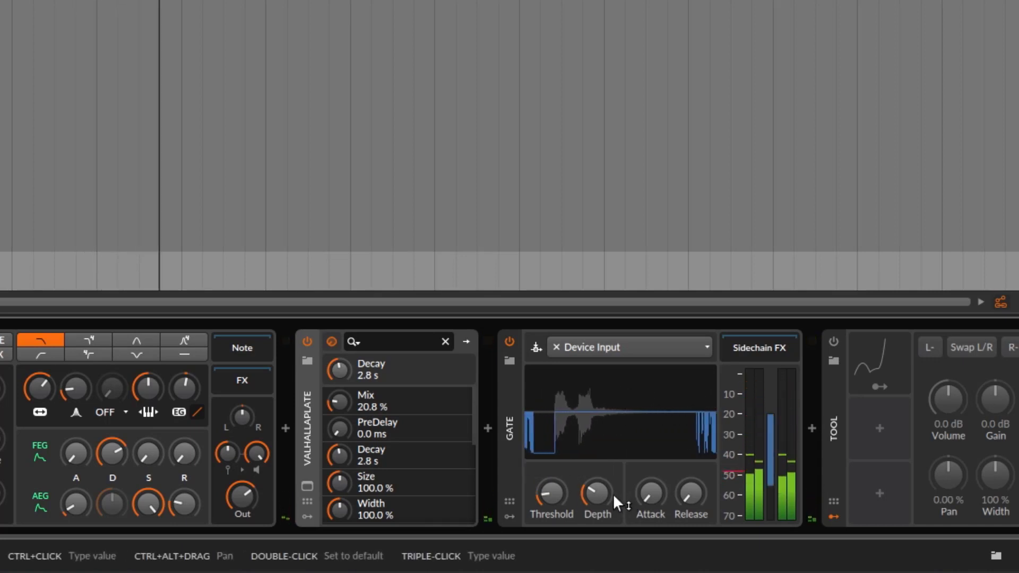
{"action": "left_click_drag", "start_coordinate": [588, 493], "coordinate": [587, 506]}
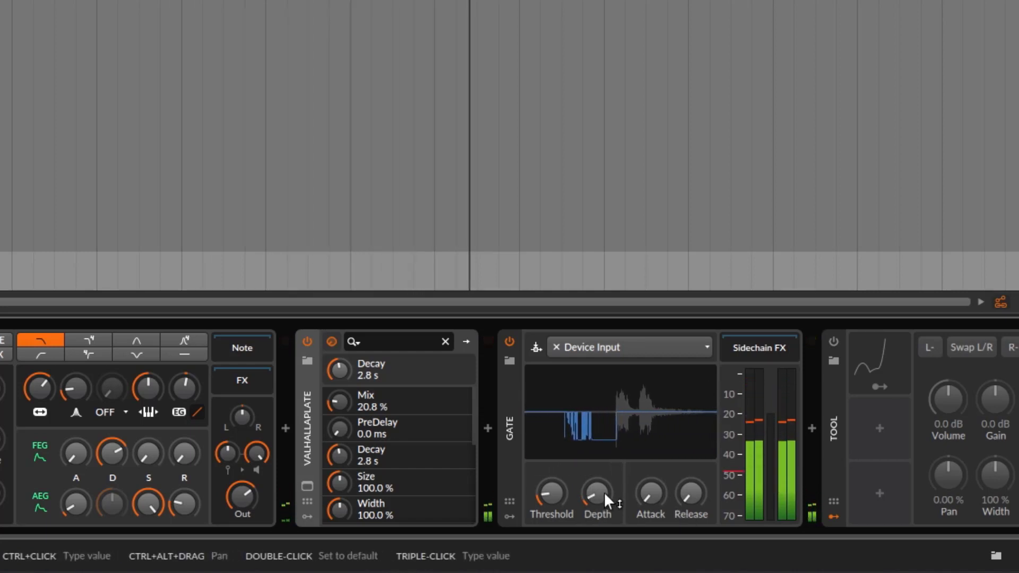
{"action": "left_click_drag", "start_coordinate": [604, 494], "coordinate": [604, 461]}
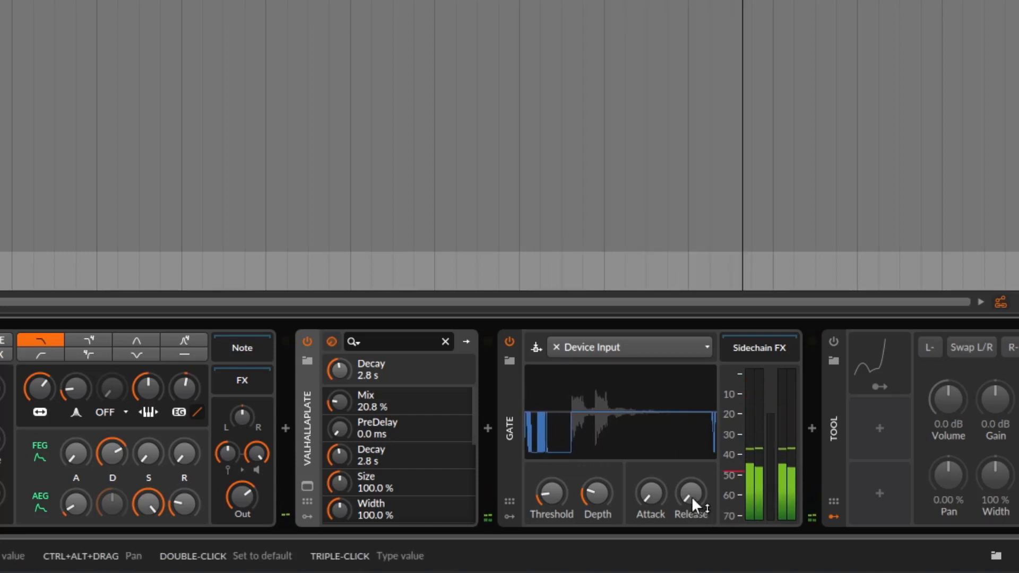
- Raise the Gate's release past its midpoint so the gate closes gradually, and fine-tune the depth
{"action": "mouse_move", "coordinate": [693, 499]}
{"action": "left_mouse_down"}
{"action": "mouse_move", "coordinate": [692, 462]}
{"action": "mouse_move", "coordinate": [690, 487]}
{"action": "left_mouse_up"}
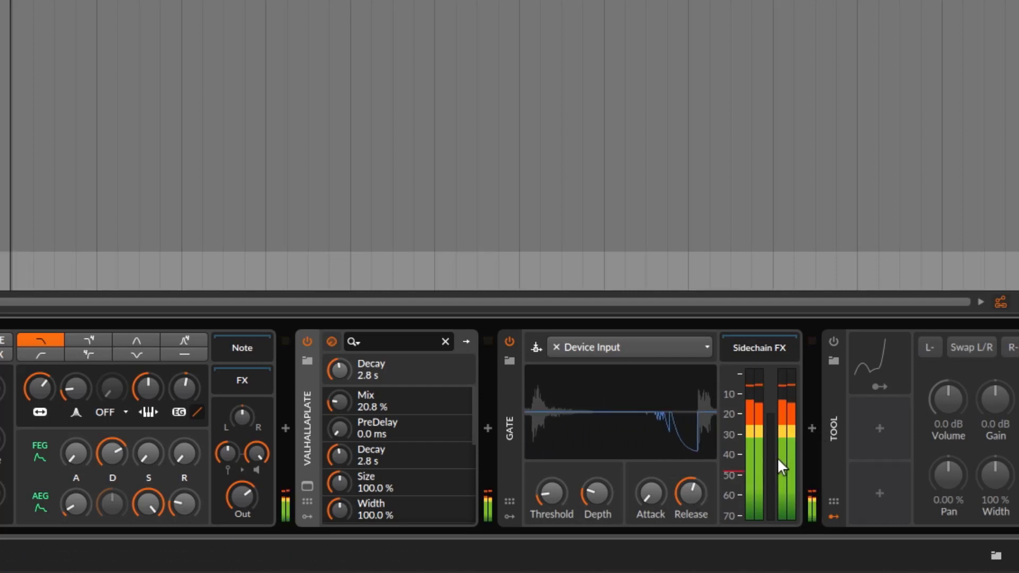
{"action": "left_click_drag", "start_coordinate": [692, 493], "coordinate": [694, 489]}
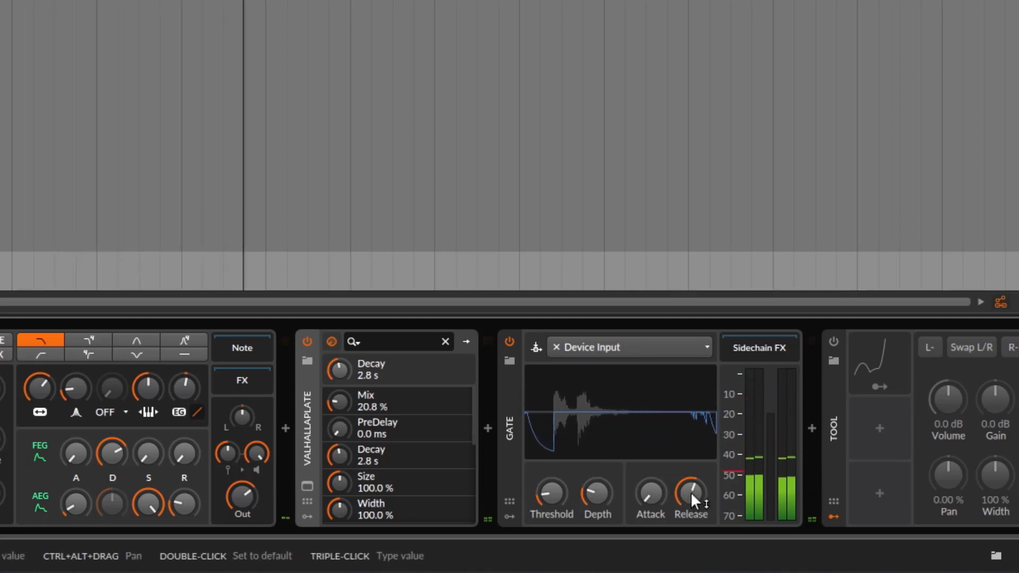
{"action": "mouse_move", "coordinate": [690, 493]}
{"action": "left_mouse_down"}
{"action": "mouse_move", "coordinate": [690, 509]}
{"action": "mouse_move", "coordinate": [698, 462]}
{"action": "mouse_move", "coordinate": [690, 472]}
{"action": "left_mouse_up"}
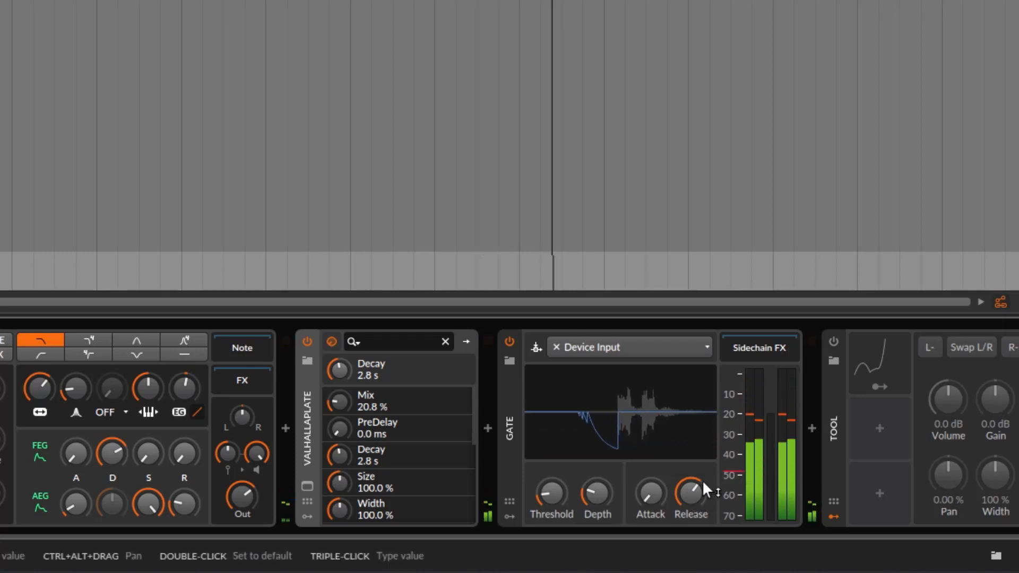
{"action": "left_click_drag", "start_coordinate": [586, 505], "coordinate": [586, 505]}
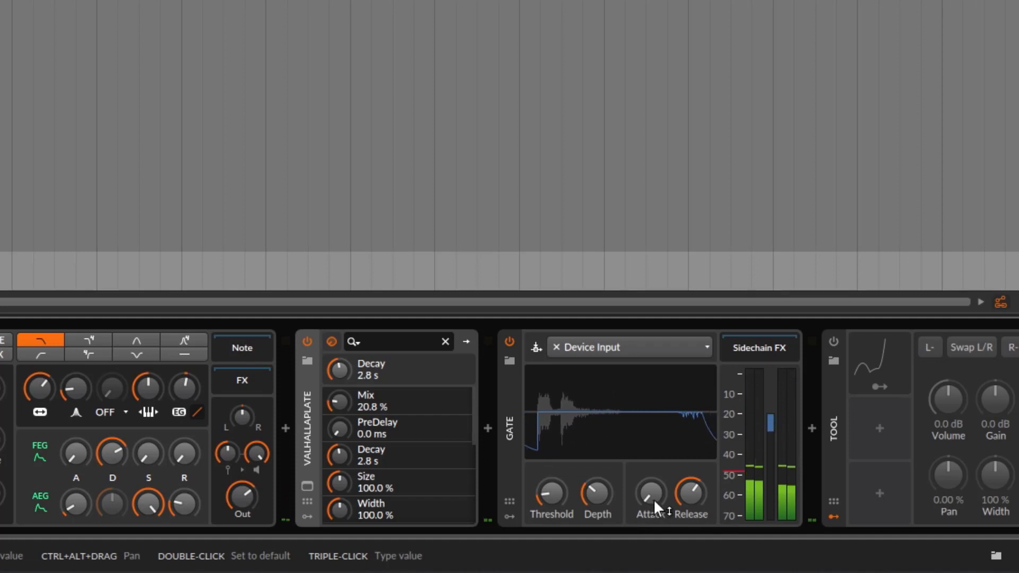
- Try the Gate's attack from 1.70 ms up to its maximum, and bring it back to a short setting
{"action": "left_click_drag", "start_coordinate": [654, 499], "coordinate": [665, 490]}
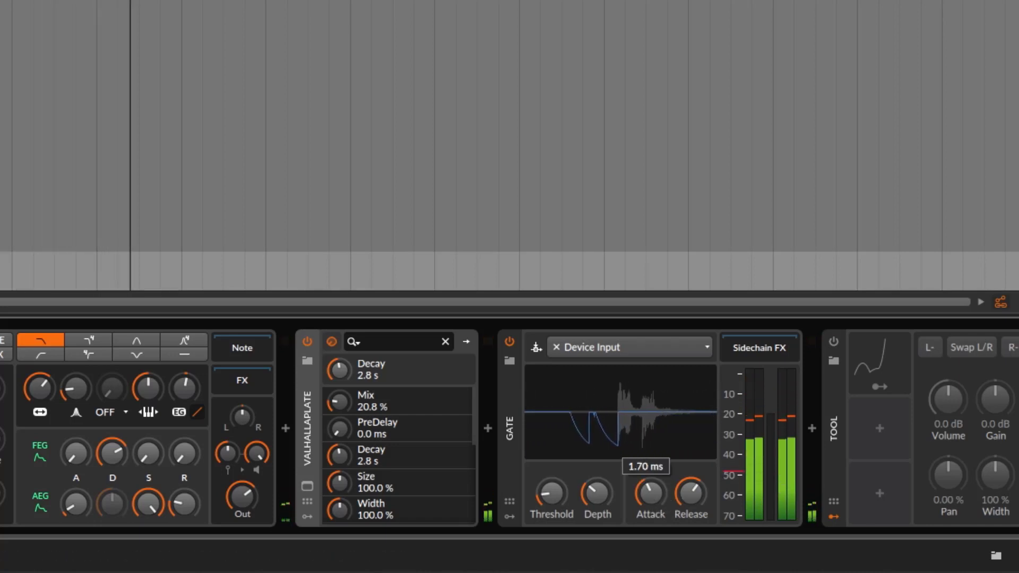
{"action": "left_click_drag", "start_coordinate": [665, 490], "coordinate": [665, 464]}
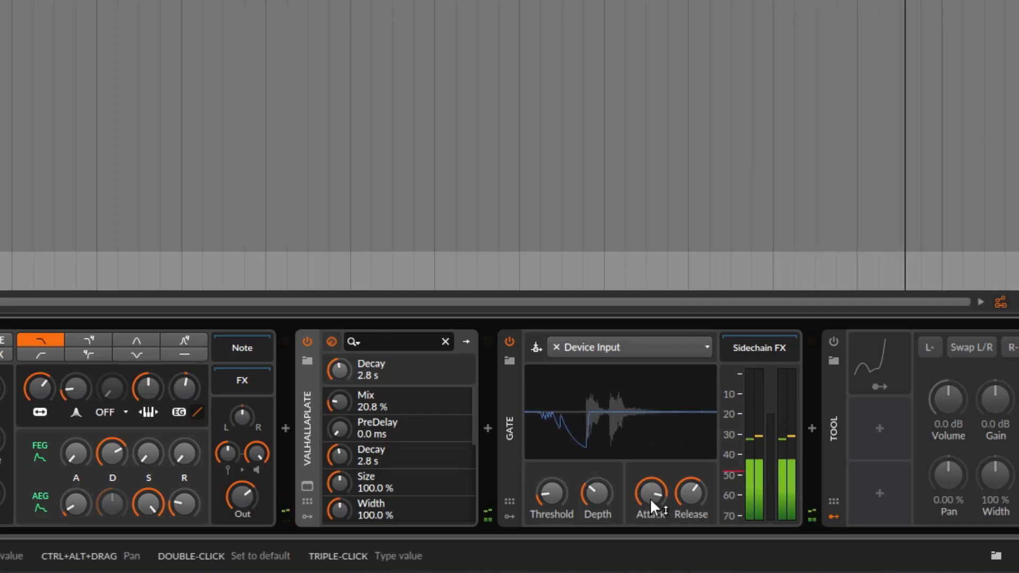
{"action": "left_click_drag", "start_coordinate": [649, 498], "coordinate": [650, 462]}
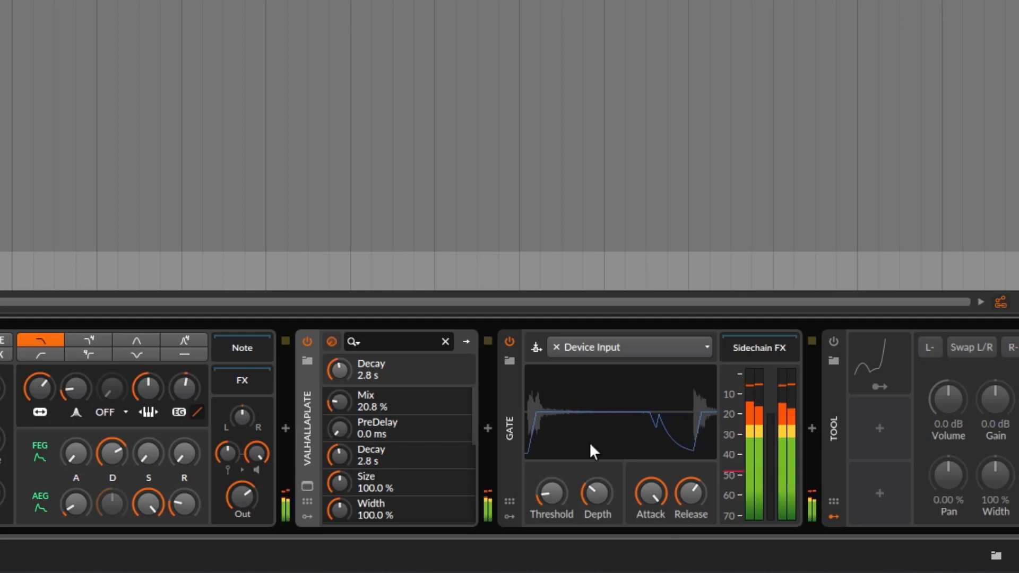
{"action": "left_click_drag", "start_coordinate": [649, 488], "coordinate": [649, 534]}
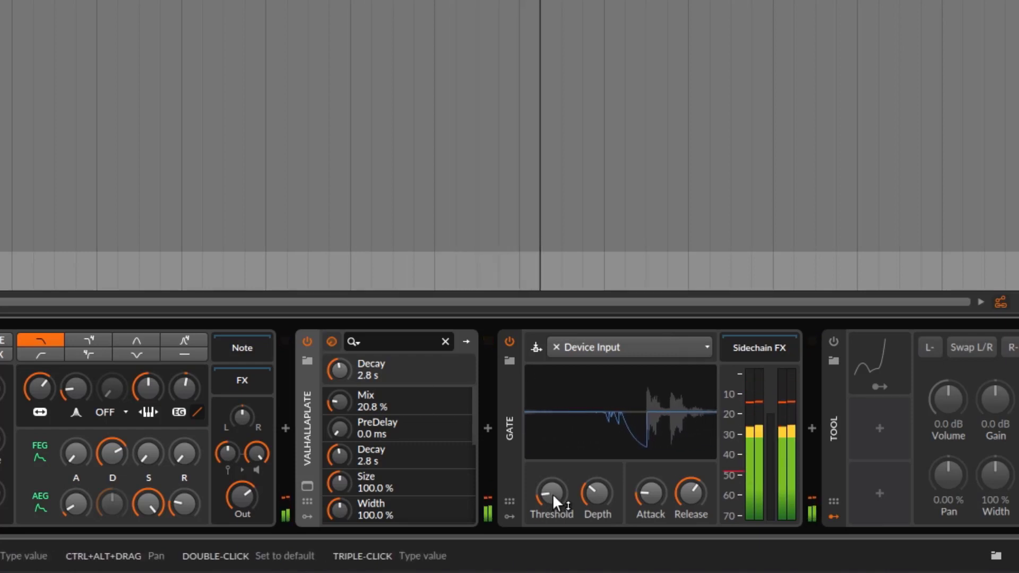
- Raise the Gate's threshold to about -35 dB and set the depth slightly above its midpoint after trying the maximum
{"action": "mouse_move", "coordinate": [553, 494]}
{"action": "left_mouse_down"}
{"action": "mouse_move", "coordinate": [552, 479]}
{"action": "mouse_move", "coordinate": [566, 493]}
{"action": "left_mouse_up"}
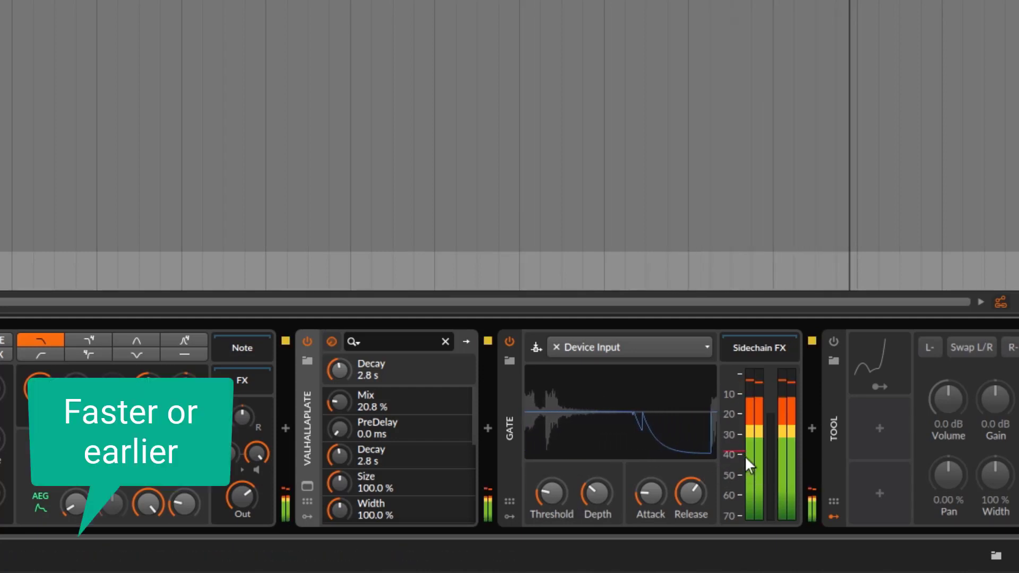
{"action": "left_click_drag", "start_coordinate": [554, 498], "coordinate": [641, 292]}
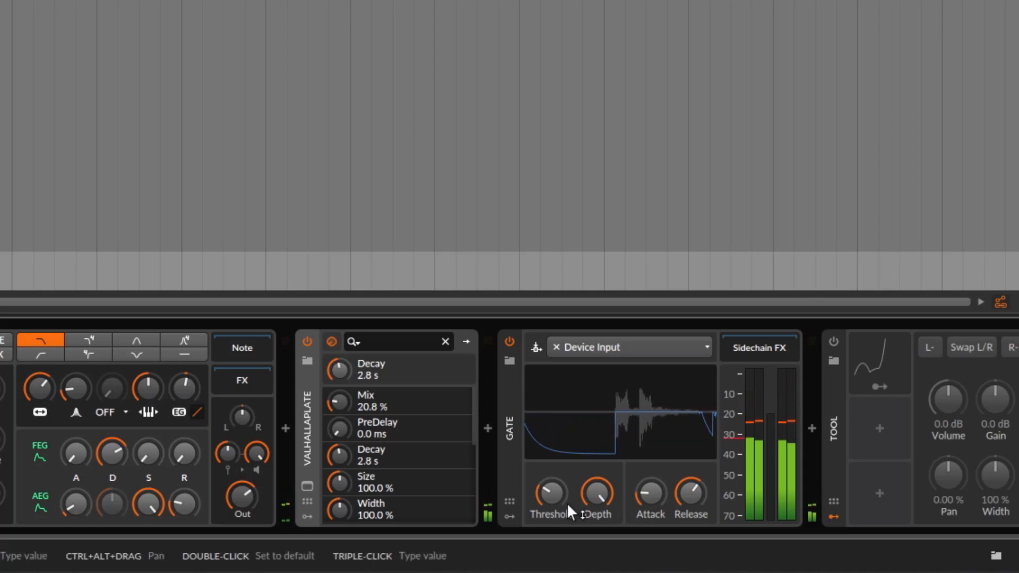
{"action": "left_click_drag", "start_coordinate": [567, 502], "coordinate": [595, 509]}
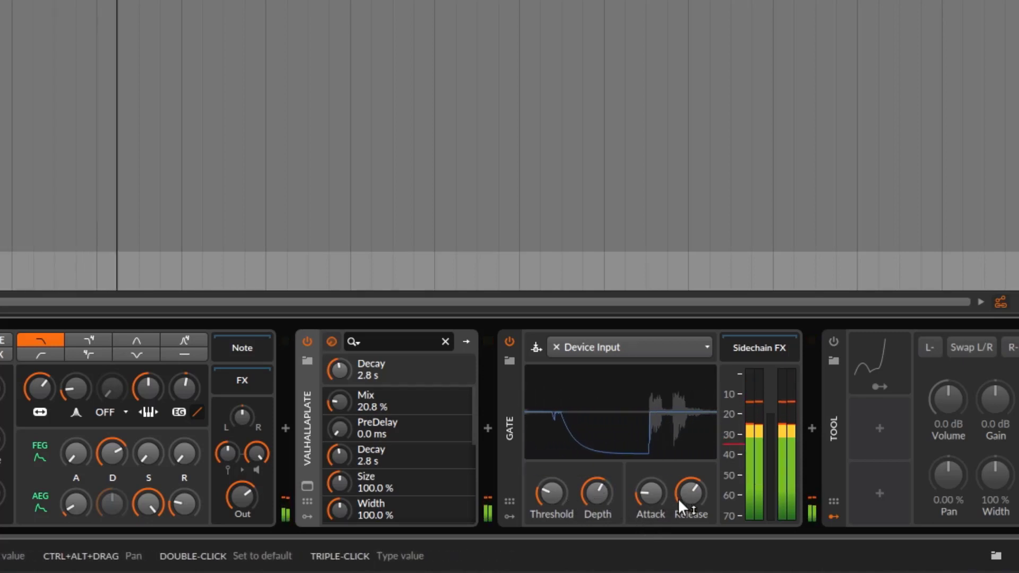
- Lengthen the Gate's release slightly and raise its attack to just above 10.2 ms
{"action": "left_click_drag", "start_coordinate": [679, 500], "coordinate": [679, 487]}
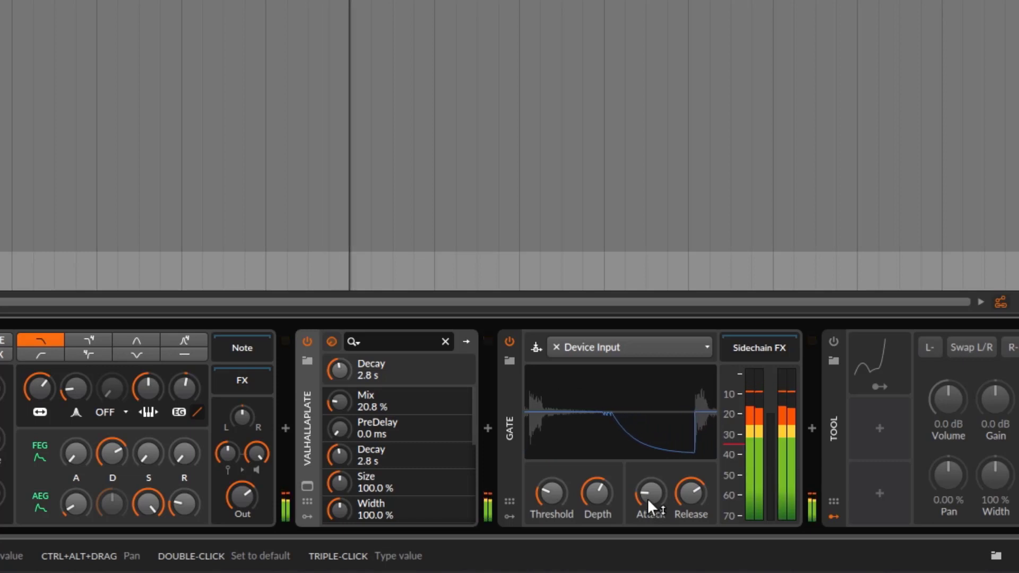
{"action": "left_click_drag", "start_coordinate": [648, 501], "coordinate": [648, 474]}
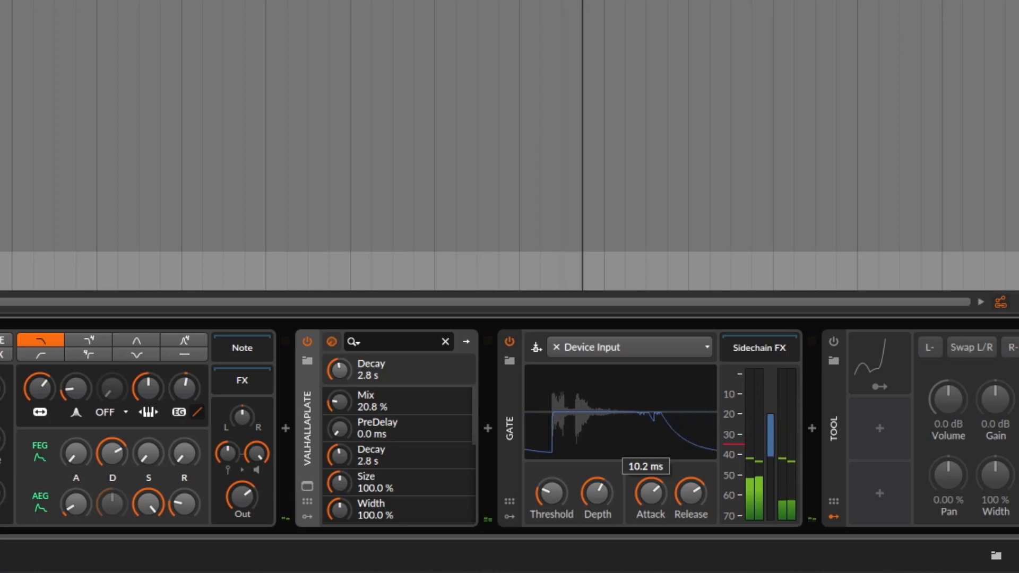
{"action": "left_click_drag", "start_coordinate": [648, 474], "coordinate": [648, 468]}
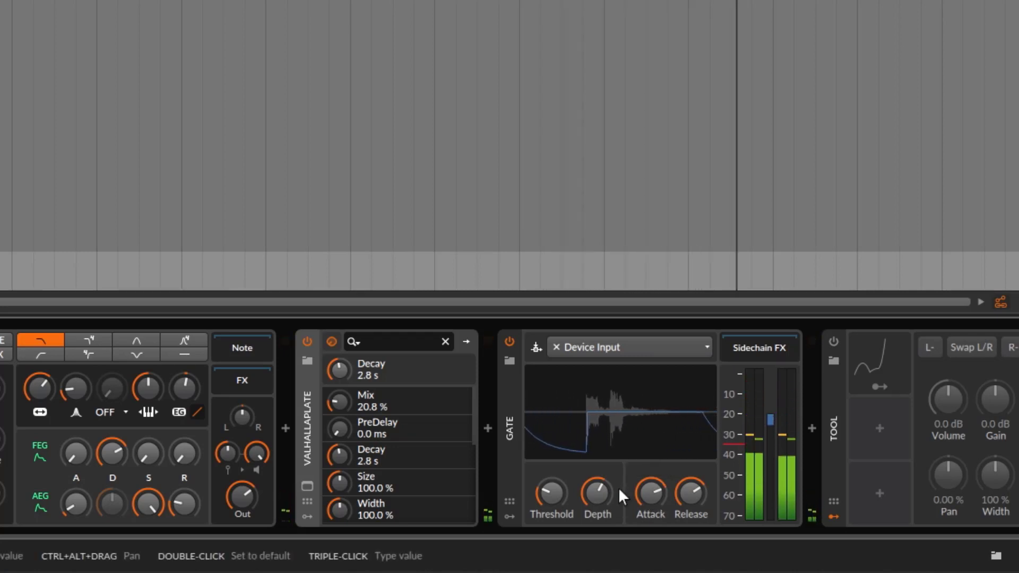
- Compare the CHORDS playback with the Gate bypassed and enabled, and leave the Gate switched off
{"action": "left_click", "coordinate": [512, 343]}
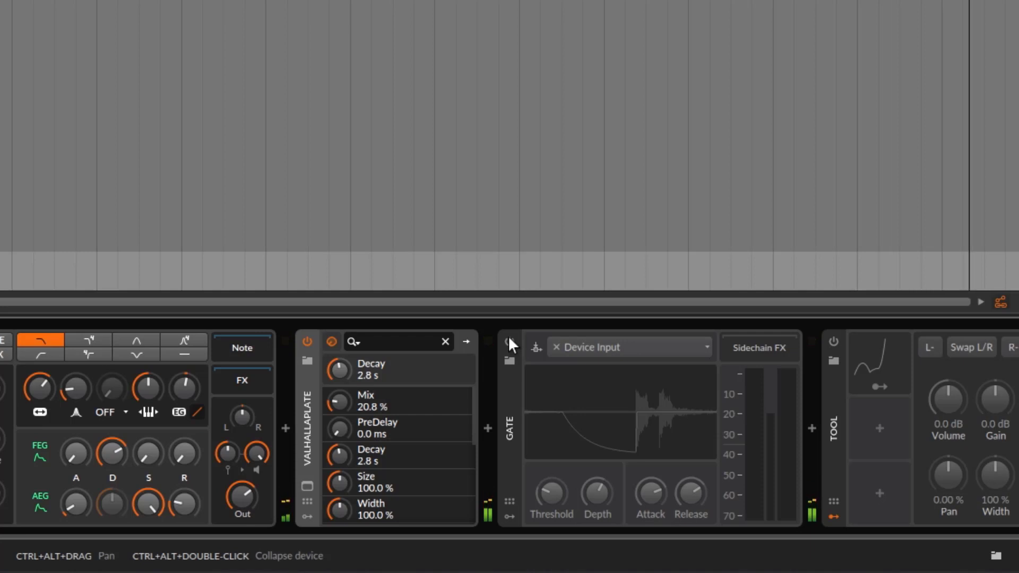
{"action": "left_click", "coordinate": [509, 342]}
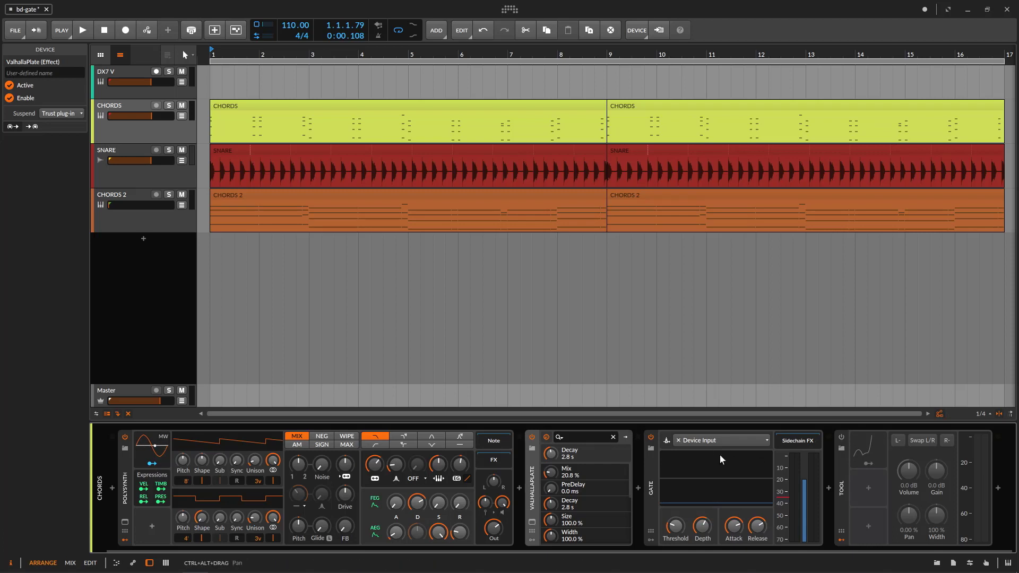
{"action": "left_click", "coordinate": [651, 437]}
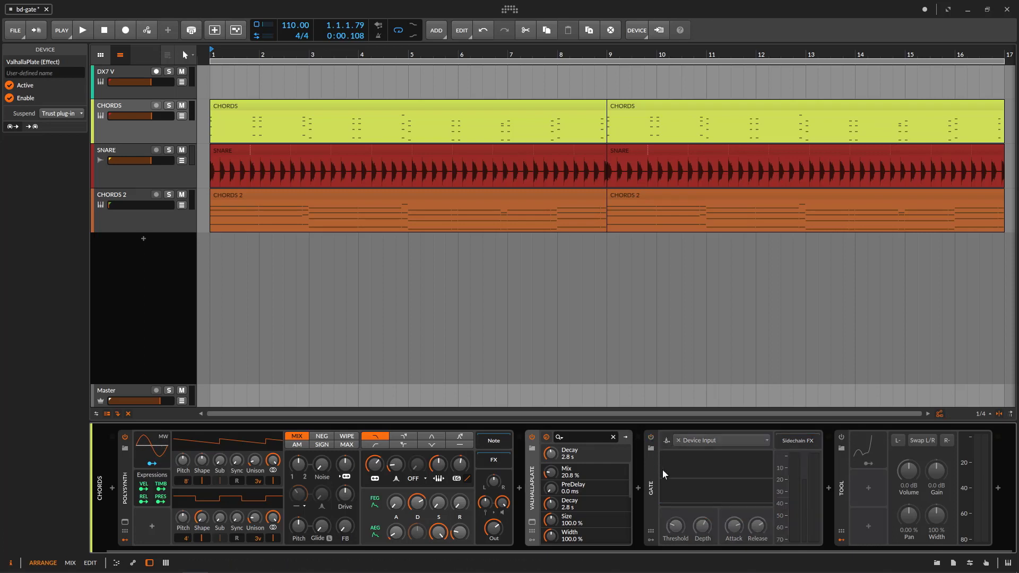
- Show the 4-Stage modulator of the Tool device and insert a second 4-Stage modulator in the slot below it
{"action": "left_click", "coordinate": [871, 451]}
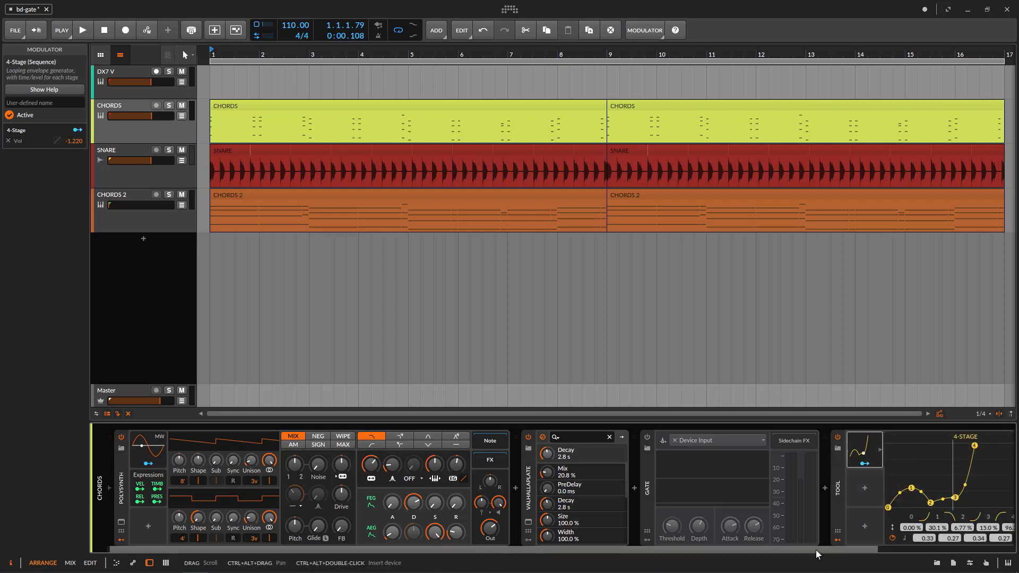
{"action": "left_click_drag", "start_coordinate": [817, 550], "coordinate": [948, 545]}
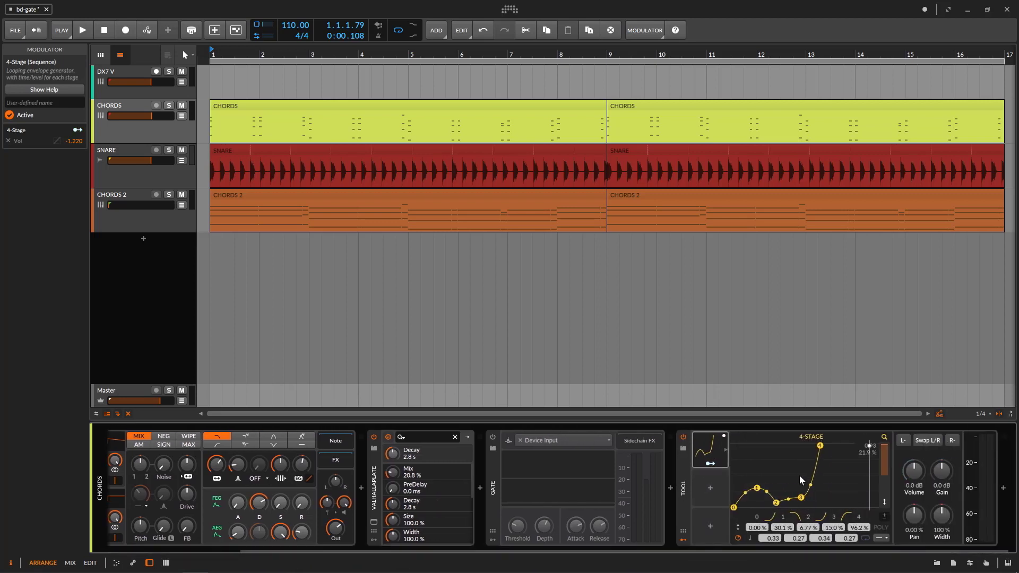
{"action": "left_click", "coordinate": [715, 489]}
{"action": "left_click", "coordinate": [715, 489]}
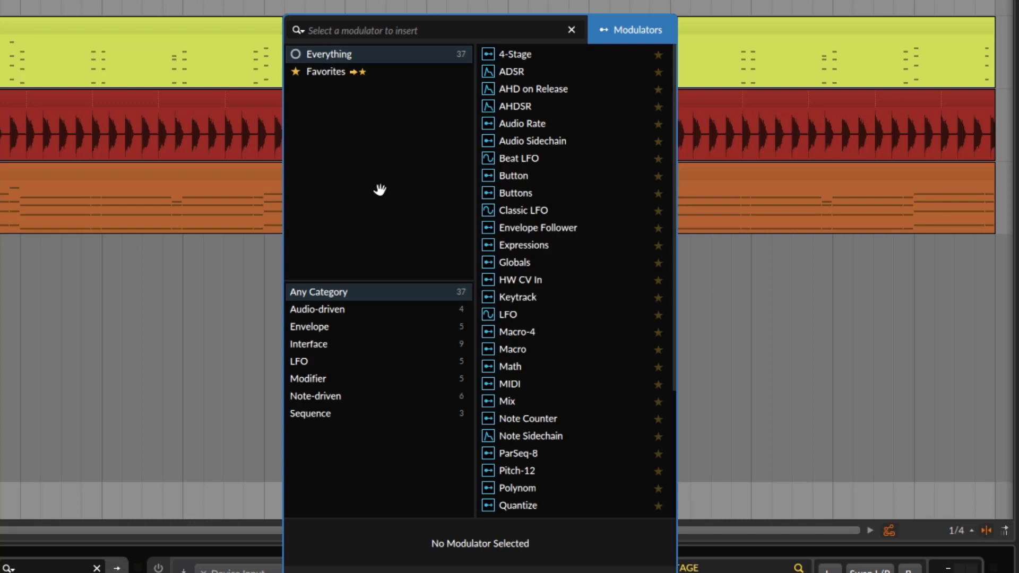
{"action": "left_click", "coordinate": [512, 56]}
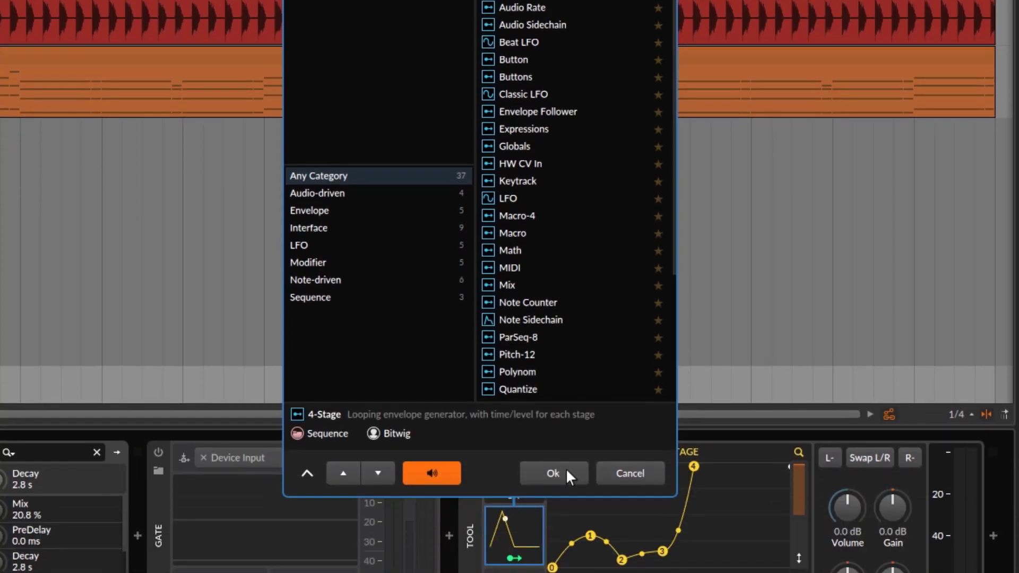
{"action": "left_click", "coordinate": [562, 473]}
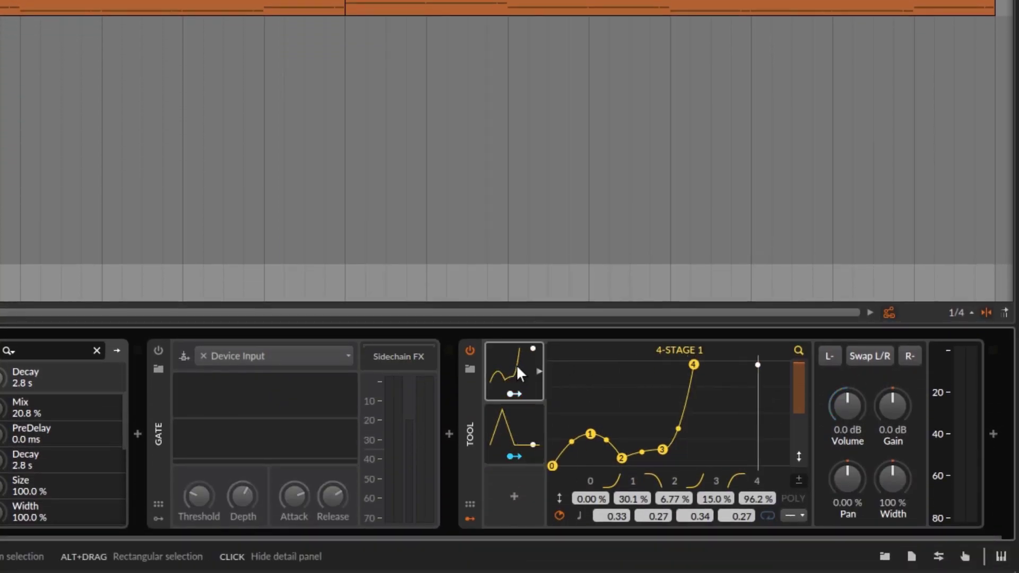
- Delete the Tool's original 4-Stage modulator, move the new one into the first modulator slot and show its envelope
{"action": "key", "text": "Delete"}
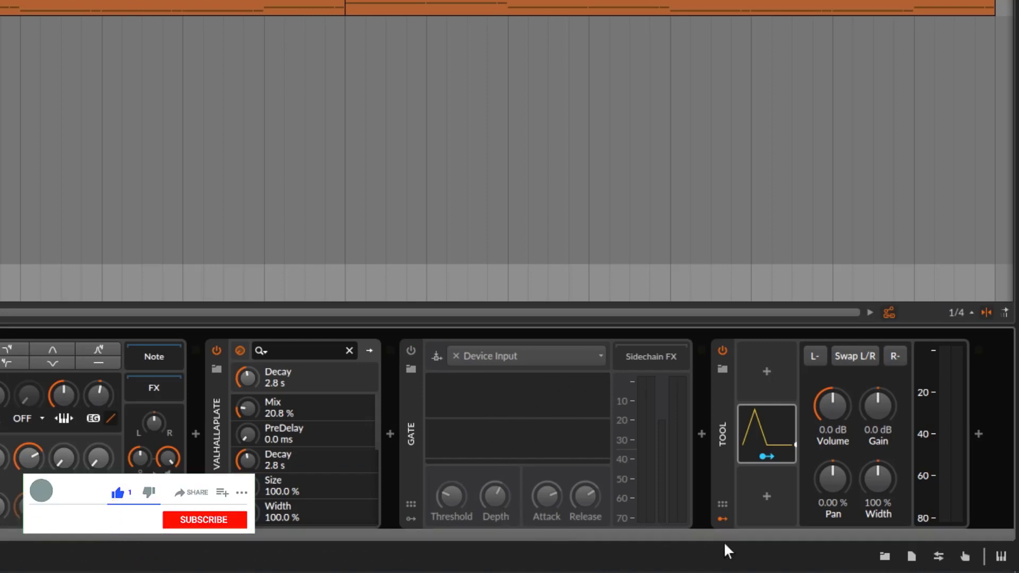
{"action": "left_click_drag", "start_coordinate": [761, 431], "coordinate": [757, 378]}
{"action": "left_click", "coordinate": [773, 391]}
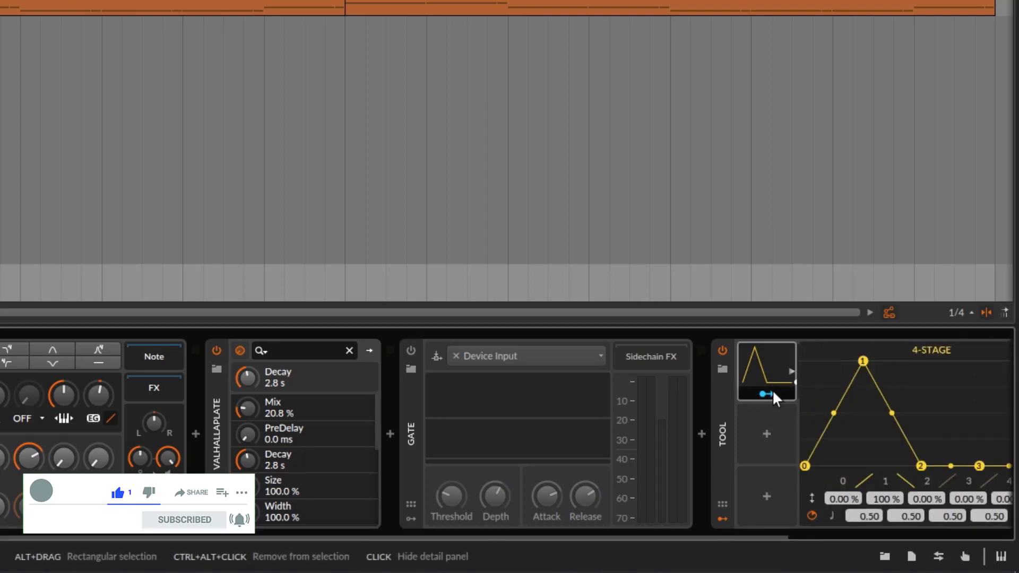
{"action": "left_click_drag", "start_coordinate": [734, 537], "coordinate": [964, 533]}
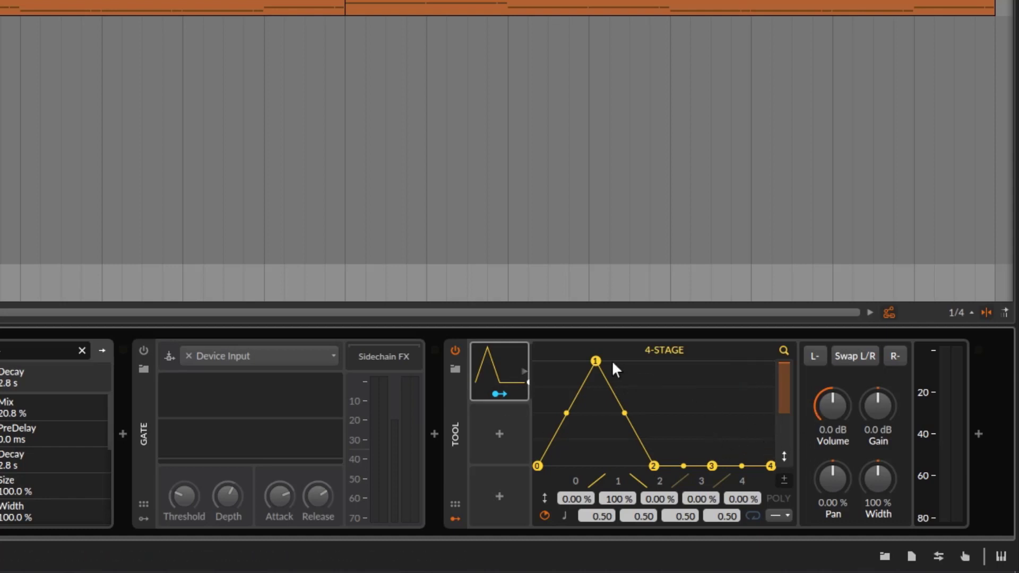
- Shape the 4-Stage curve to stay near 0 % up to point 3 and jump to 100 % at point 4 with a 0.00 stage time
{"action": "left_click_drag", "start_coordinate": [595, 365], "coordinate": [587, 499]}
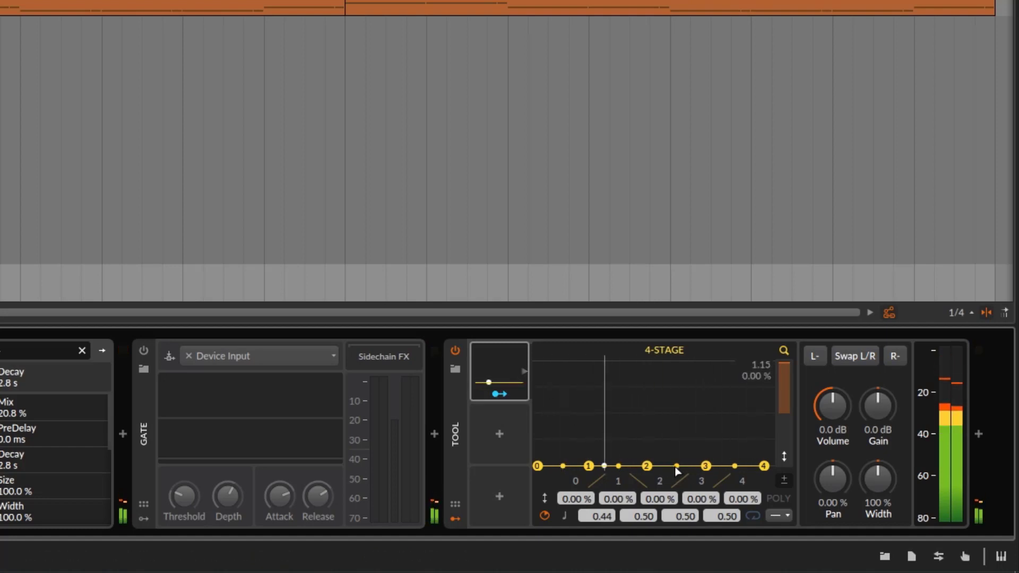
{"action": "left_click_drag", "start_coordinate": [705, 466], "coordinate": [648, 424]}
{"action": "left_click_drag", "start_coordinate": [706, 466], "coordinate": [687, 342]}
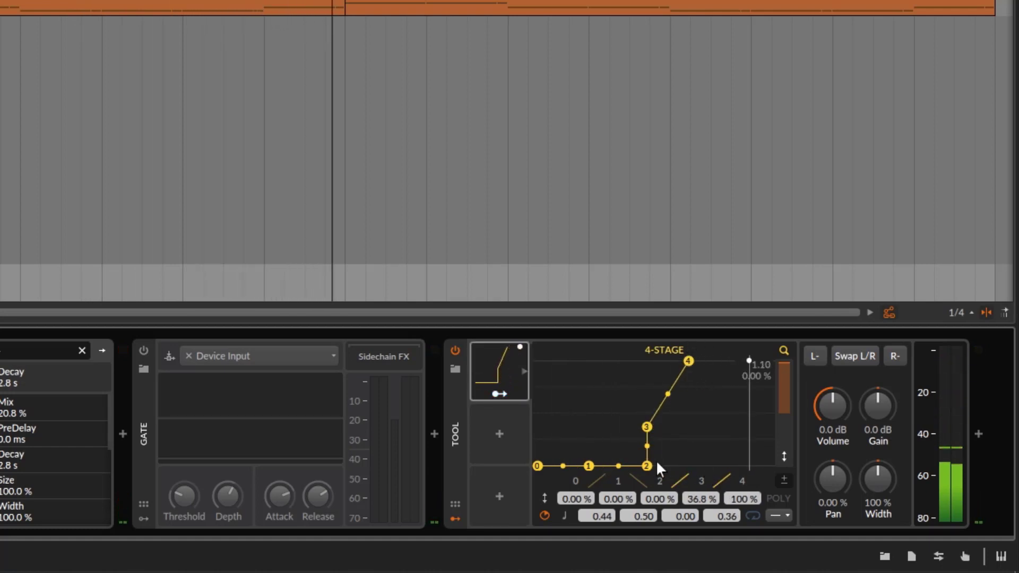
{"action": "left_click_drag", "start_coordinate": [652, 458], "coordinate": [650, 497]}
{"action": "left_click_drag", "start_coordinate": [696, 361], "coordinate": [643, 363]}
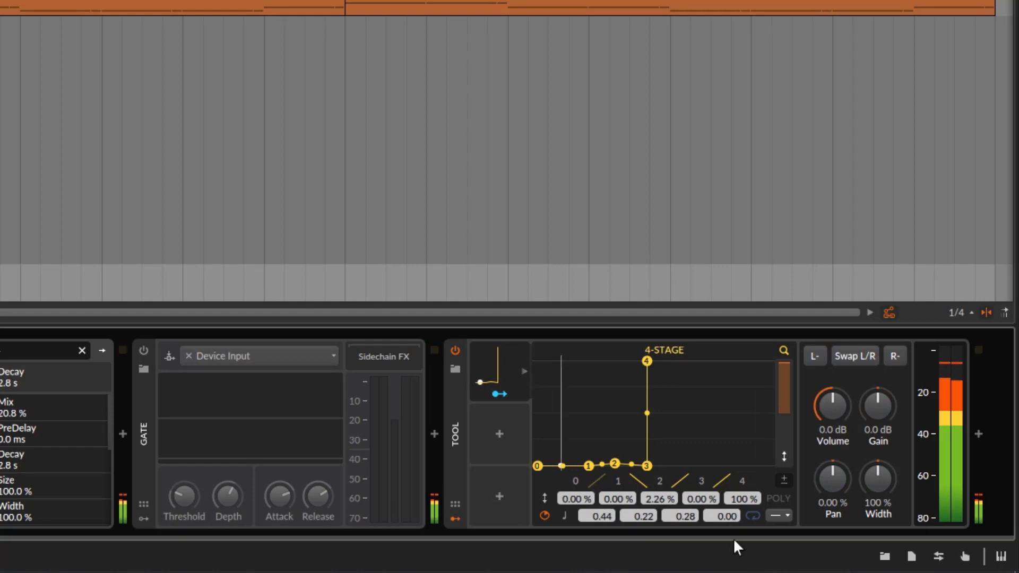
{"action": "mouse_move", "coordinate": [735, 572]}
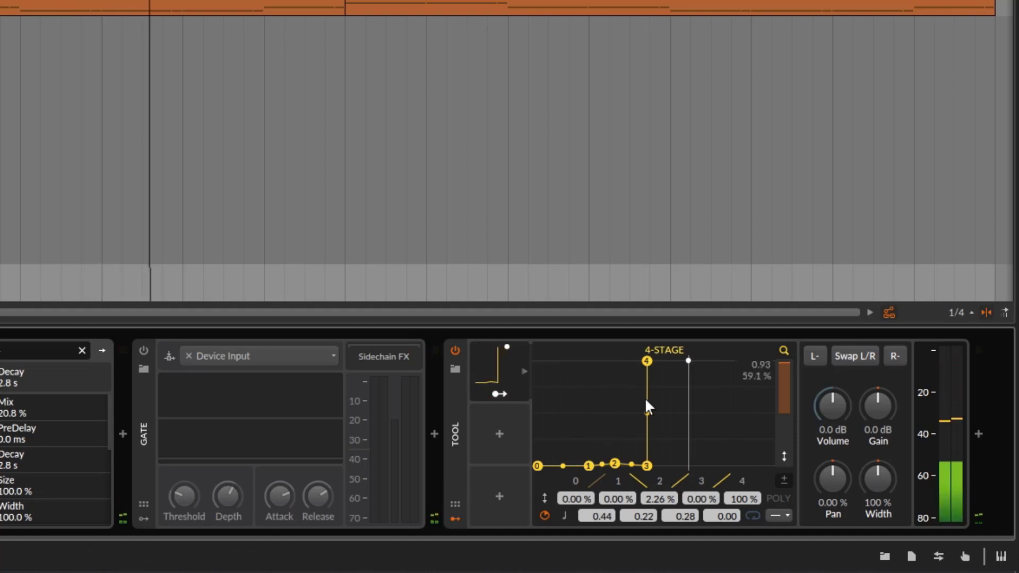
- Reshape the 4-Stage curve with point 1 at 46.6 %, a curved rise to point 4 and a 0.25 final stage, and toggle the Tool's power
{"action": "left_click_drag", "start_coordinate": [647, 361], "coordinate": [677, 361]}
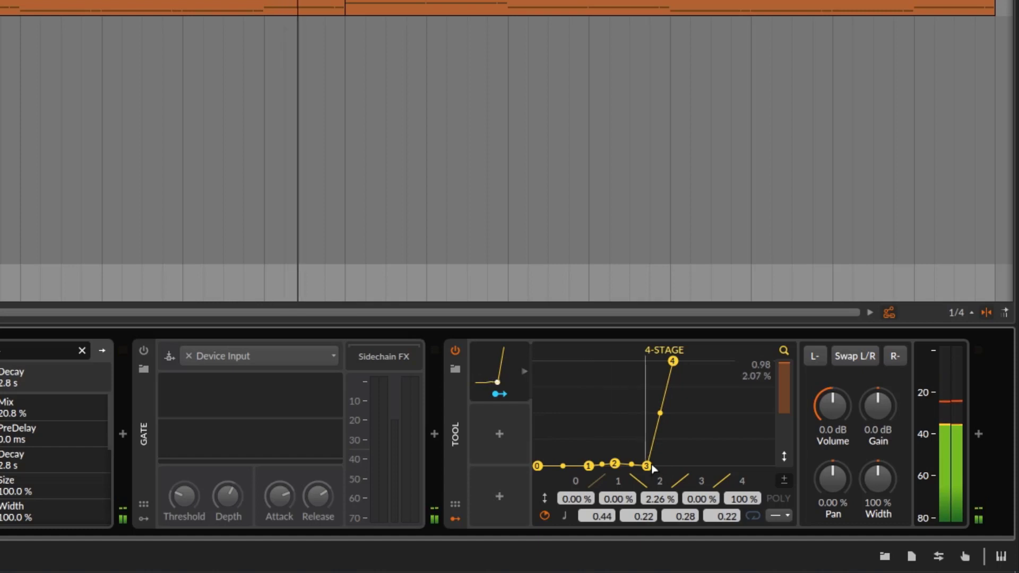
{"action": "mouse_move", "coordinate": [648, 465]}
{"action": "left_mouse_down"}
{"action": "mouse_move", "coordinate": [572, 445]}
{"action": "mouse_move", "coordinate": [631, 466]}
{"action": "left_mouse_up"}
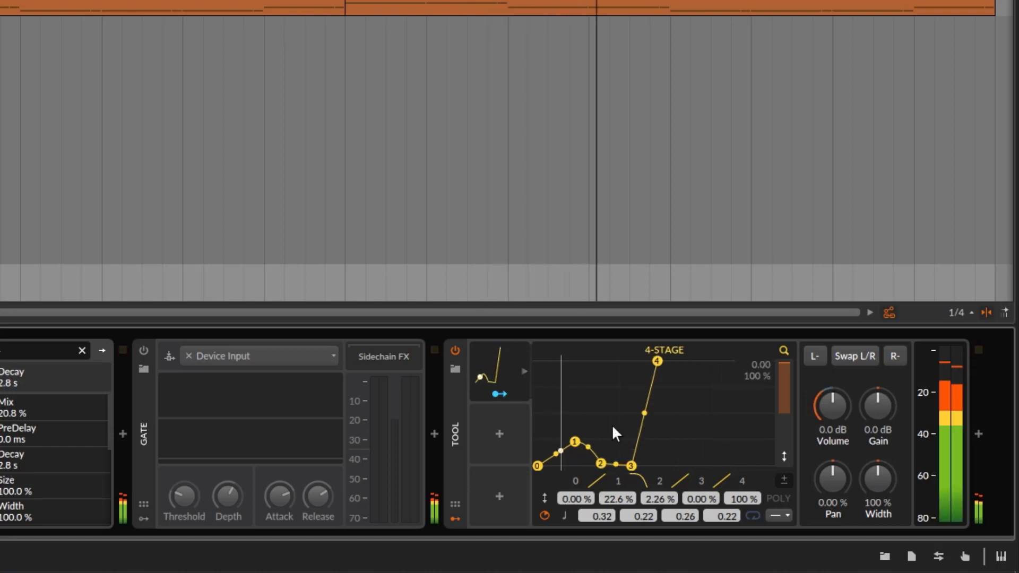
{"action": "left_click_drag", "start_coordinate": [644, 415], "coordinate": [667, 429]}
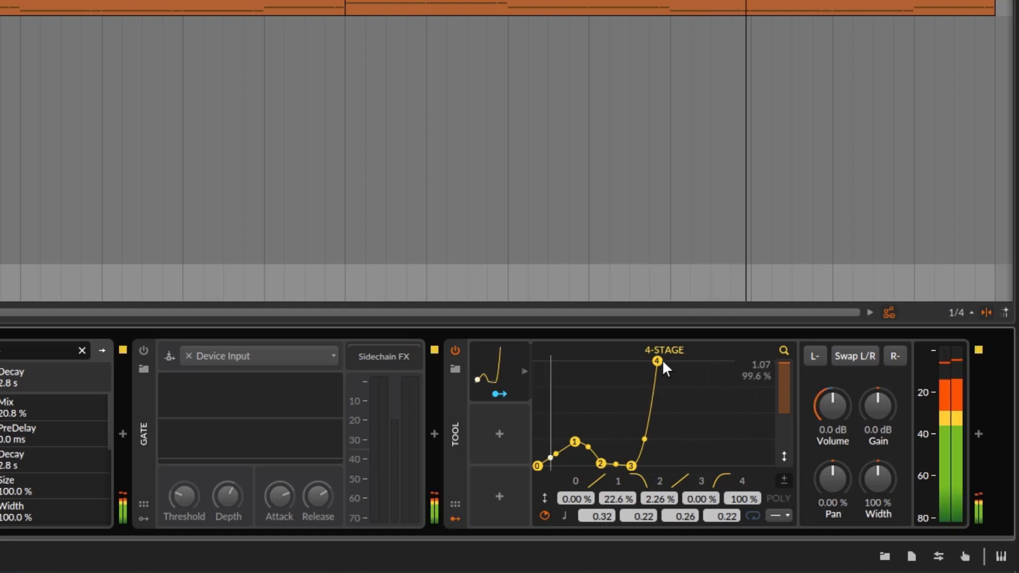
{"action": "left_click_drag", "start_coordinate": [657, 361], "coordinate": [669, 361]}
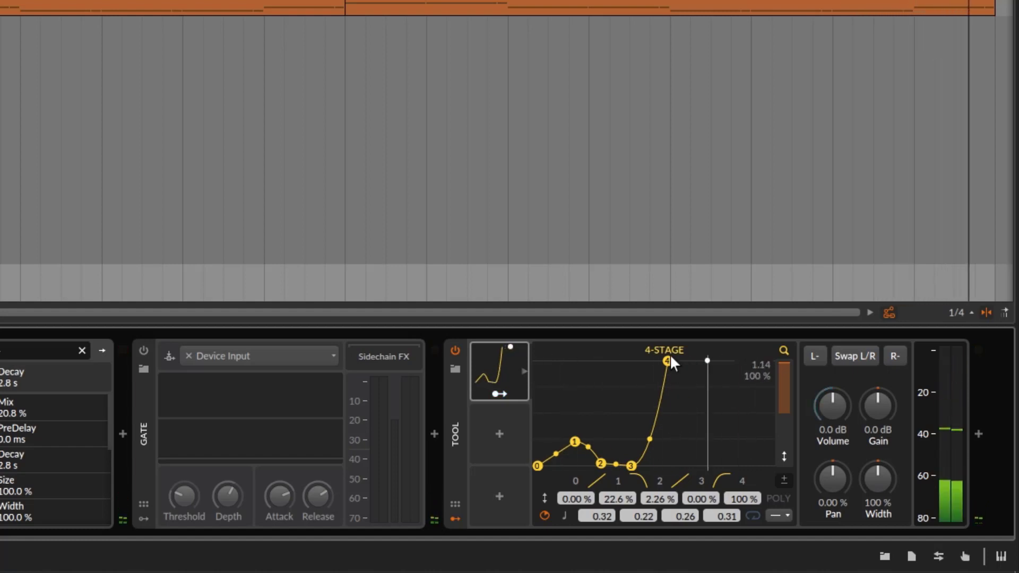
{"action": "left_click_drag", "start_coordinate": [668, 361], "coordinate": [661, 364]}
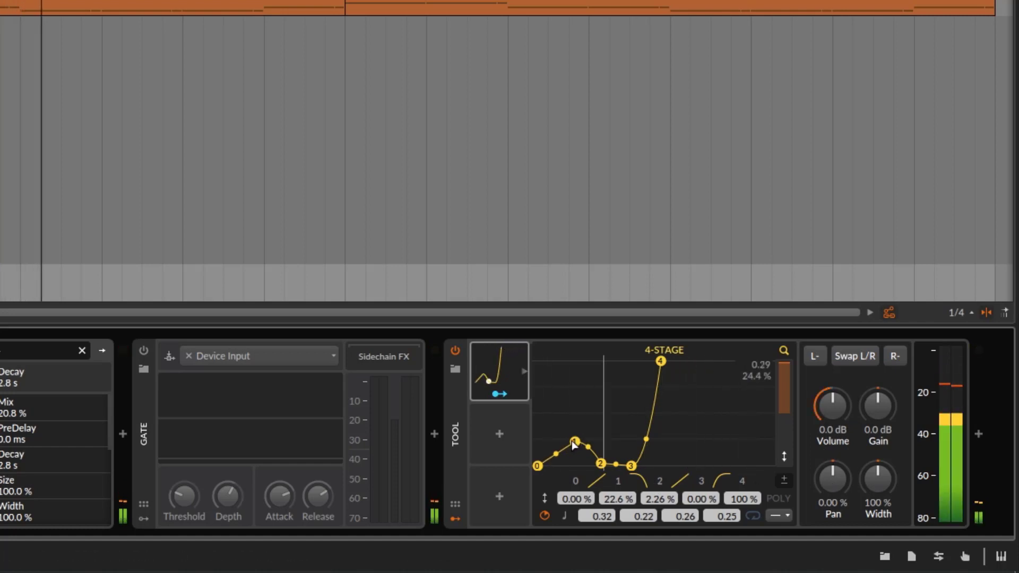
{"action": "left_click_drag", "start_coordinate": [575, 441], "coordinate": [560, 460]}
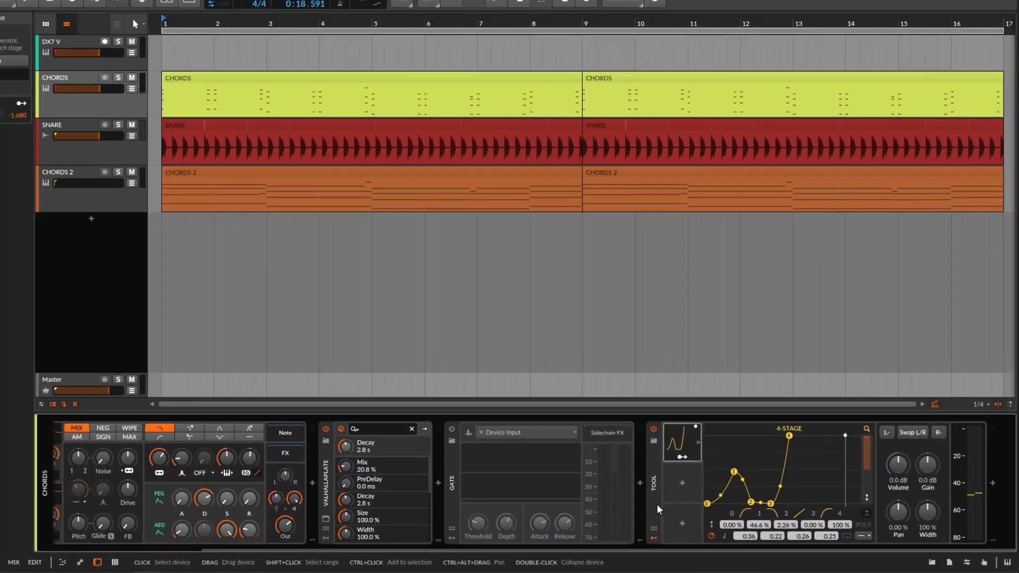
{"action": "left_click", "coordinate": [655, 461]}
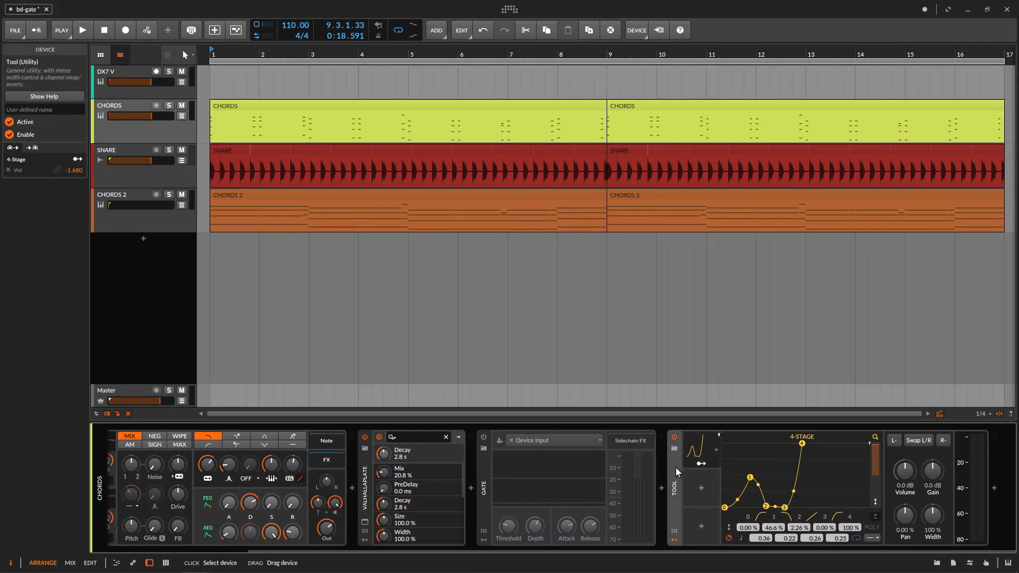
{"action": "left_click", "coordinate": [674, 438]}
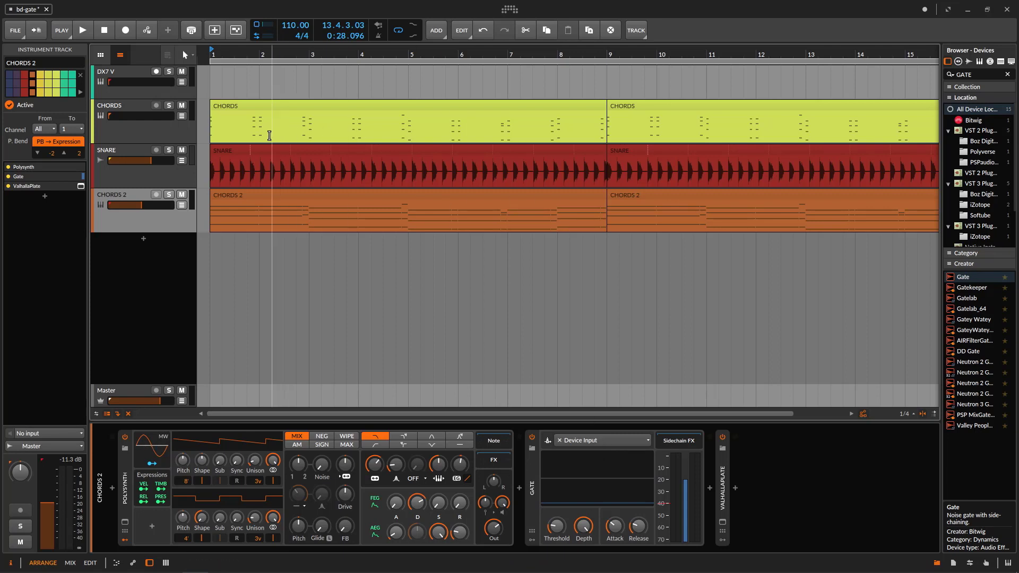
- Play the arrangement with SNARE soloed and CHORDS 2 muted, and route the SNARE track's output to Master
{"action": "key", "text": "space"}
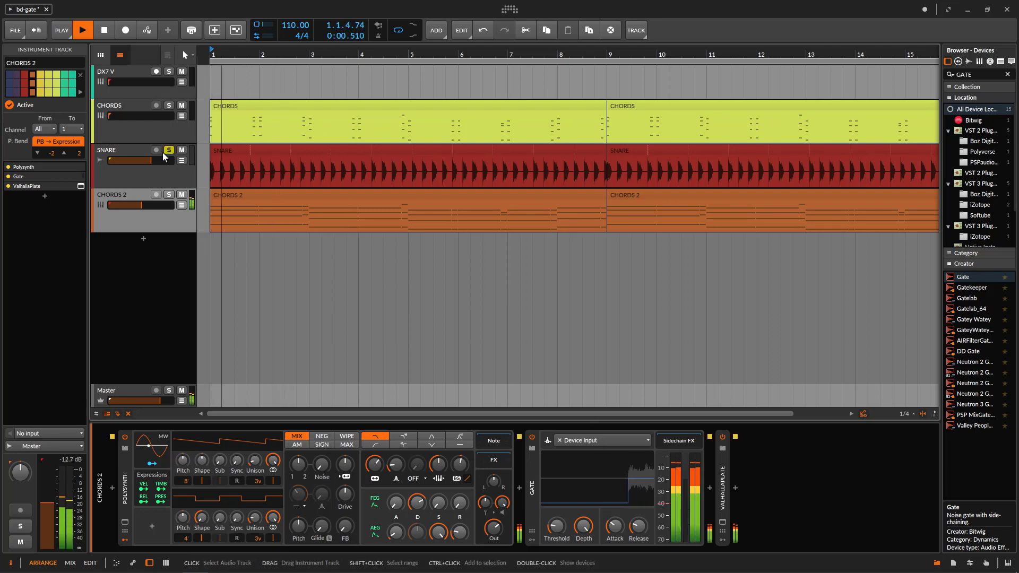
{"action": "left_click", "coordinate": [182, 194]}
{"action": "left_click", "coordinate": [127, 170]}
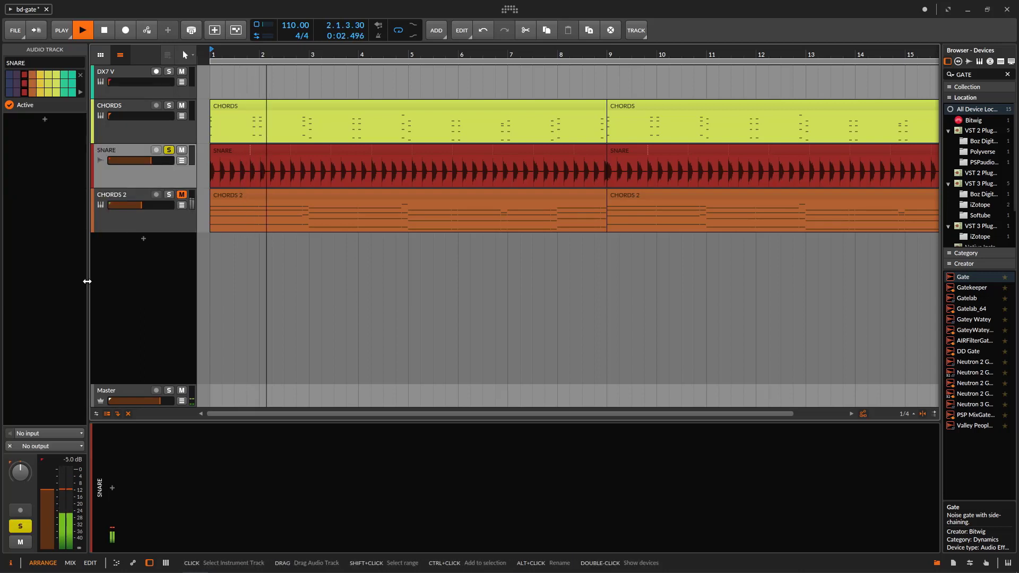
{"action": "left_click", "coordinate": [74, 435]}
{"action": "left_click", "coordinate": [70, 444]}
{"action": "left_click", "coordinate": [66, 445]}
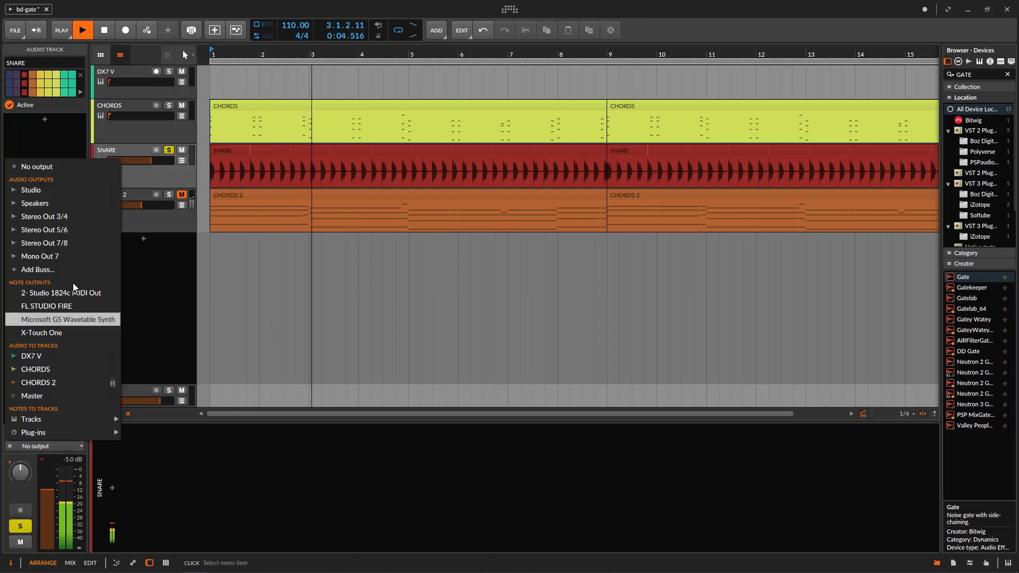
{"action": "left_click", "coordinate": [57, 396]}
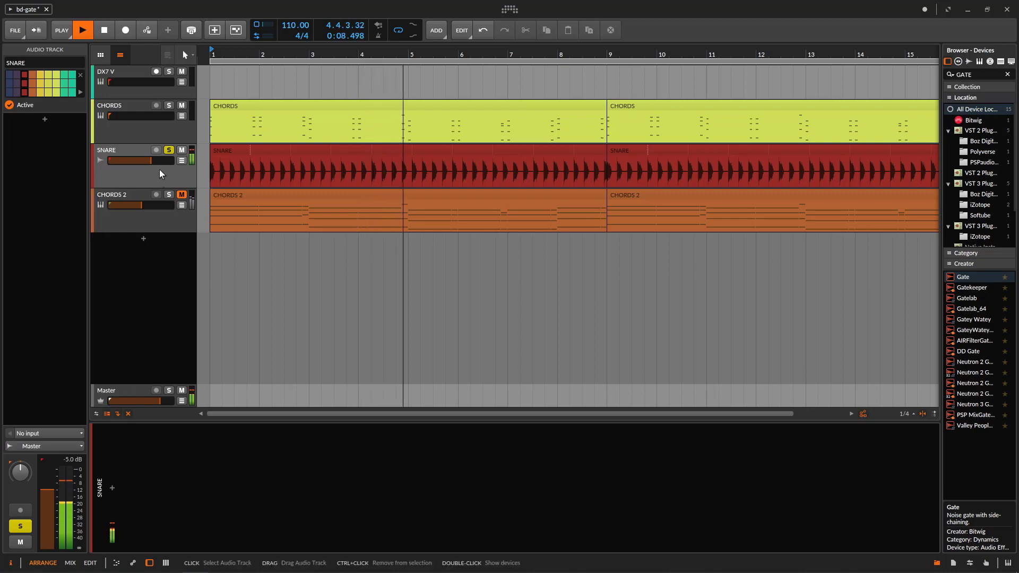
- Stop playback, return the SNARE track's output to No output and remove its solo
{"action": "key", "text": "space"}
{"action": "left_click", "coordinate": [64, 446]}
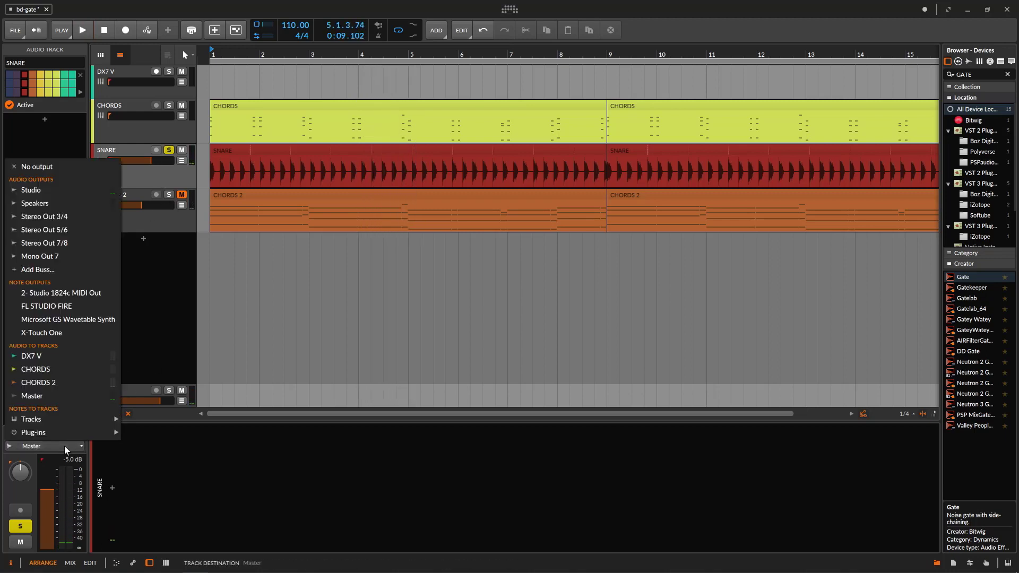
{"action": "left_click", "coordinate": [59, 171]}
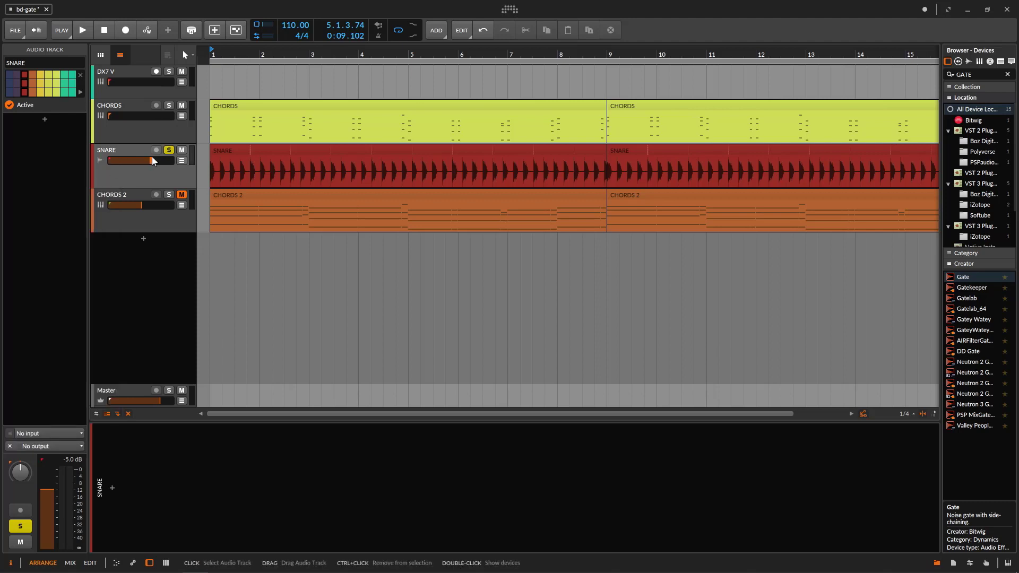
{"action": "left_click", "coordinate": [169, 150]}
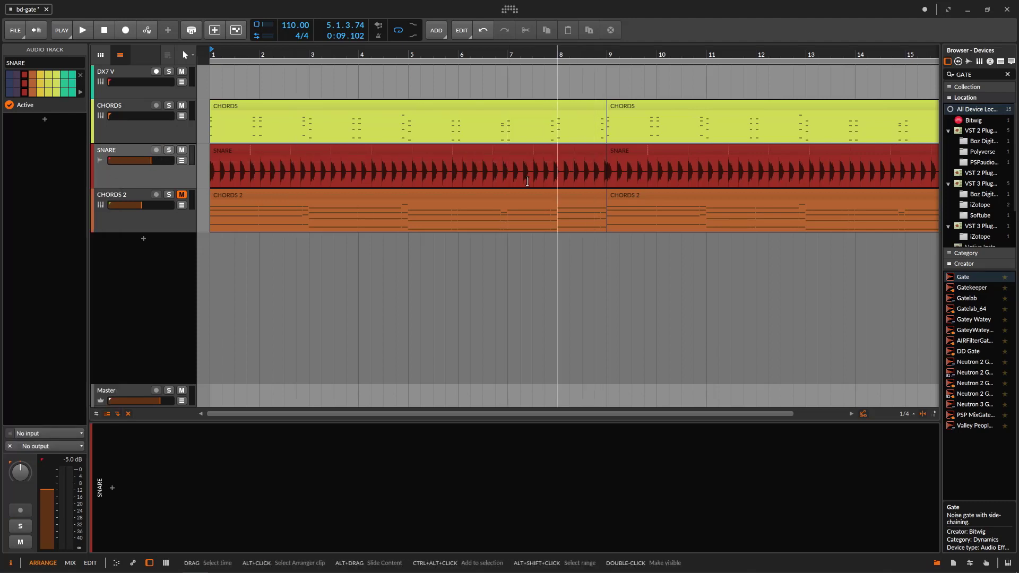
- Set the sidechain source of the Gate on CHORDS 2 to SNARE (PRE)
{"action": "left_click", "coordinate": [128, 220]}
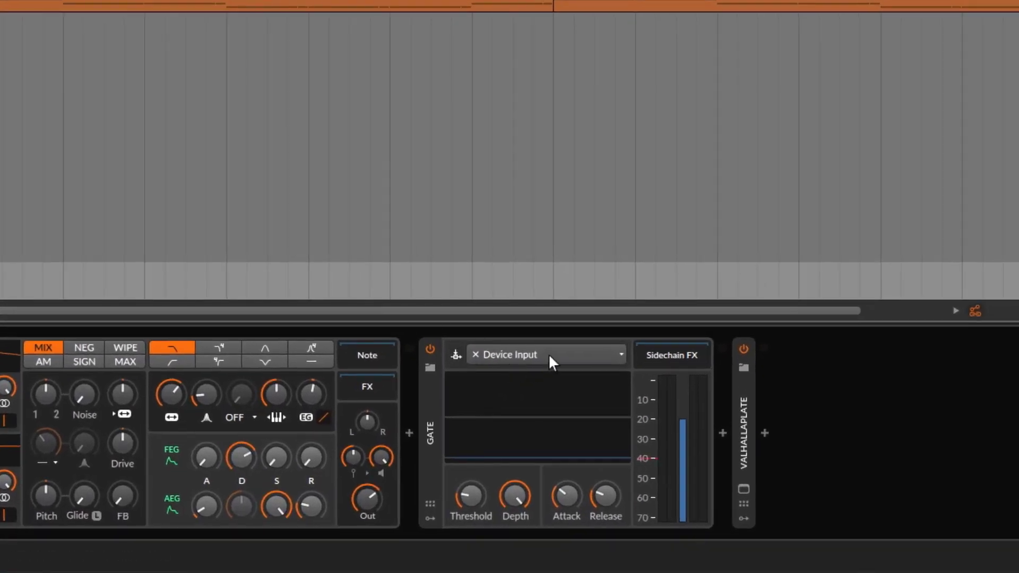
{"action": "left_click", "coordinate": [550, 357]}
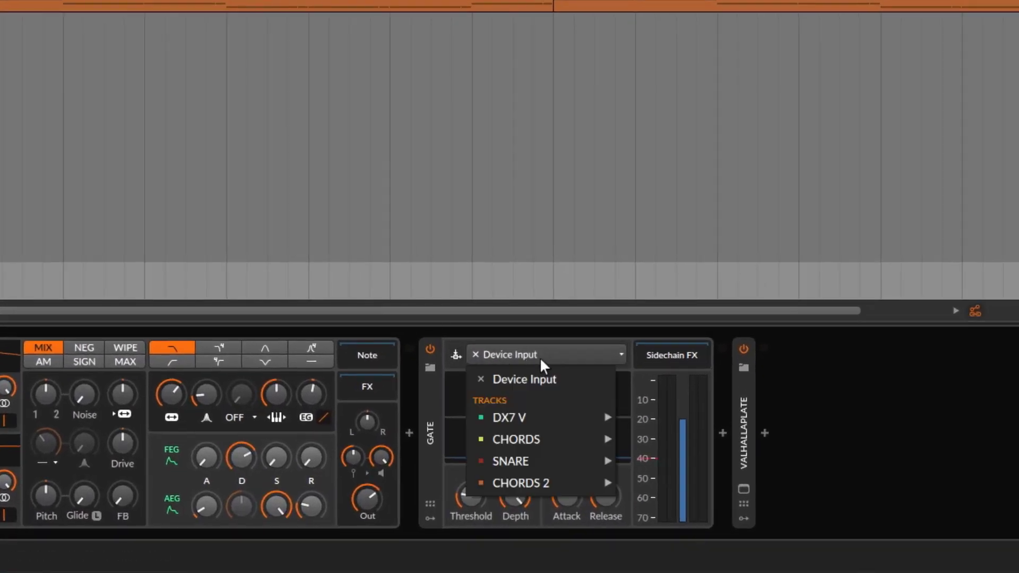
{"action": "mouse_move", "coordinate": [547, 458]}
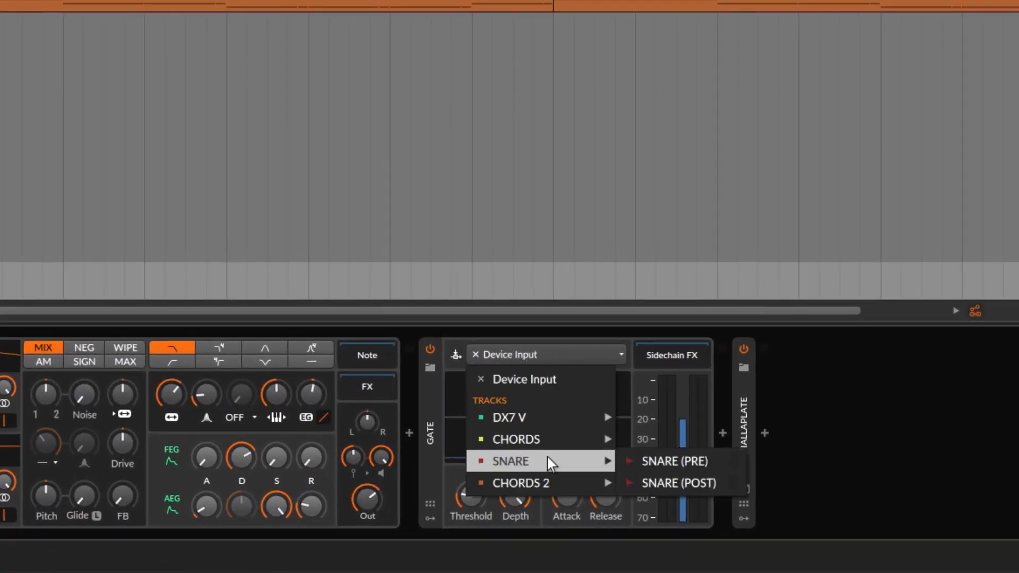
{"action": "left_click", "coordinate": [686, 461]}
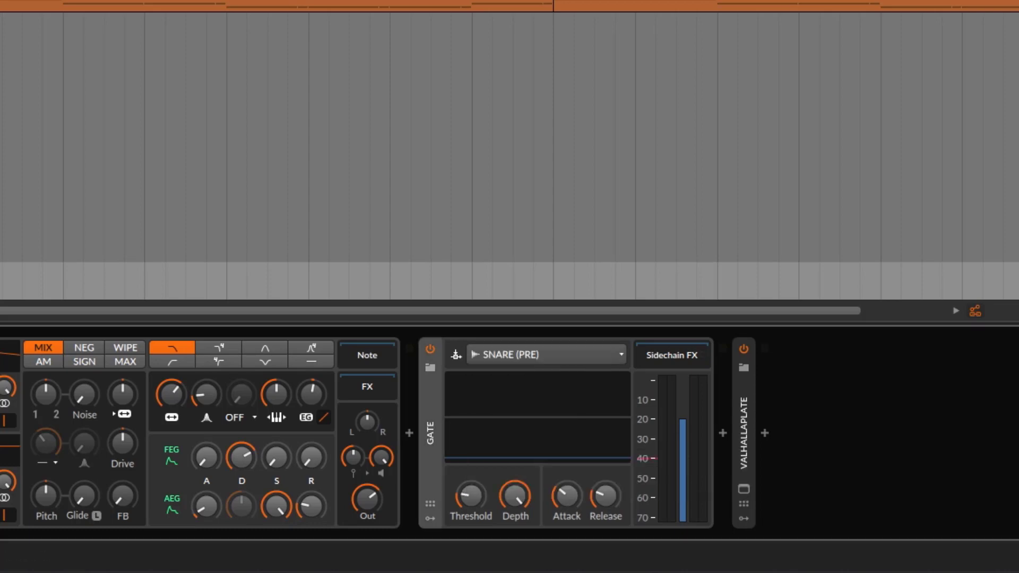
- Start playback, bypass the Gate, and unmute and solo the CHORDS 2 track
{"action": "key", "text": "space"}
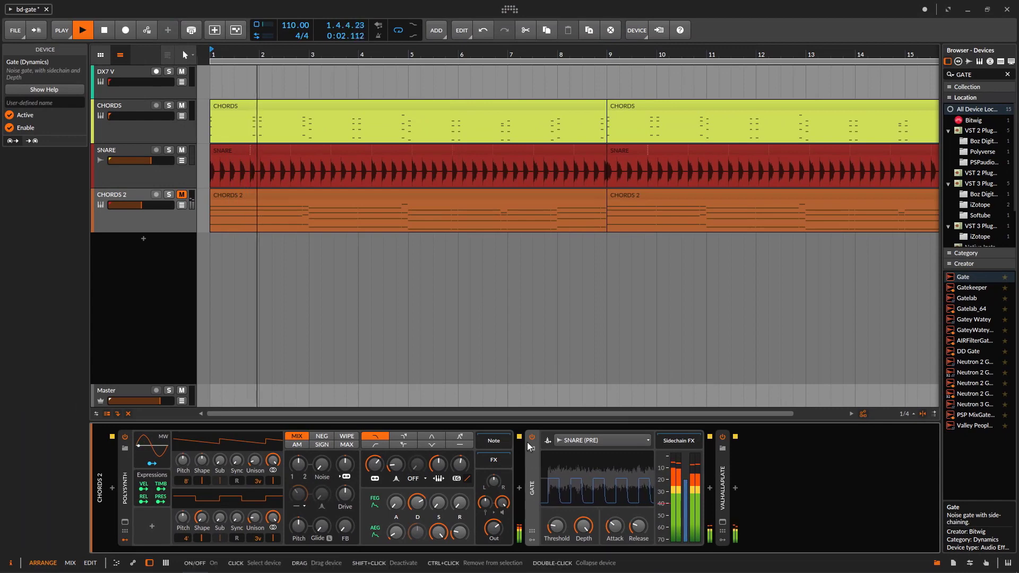
{"action": "left_click", "coordinate": [532, 437]}
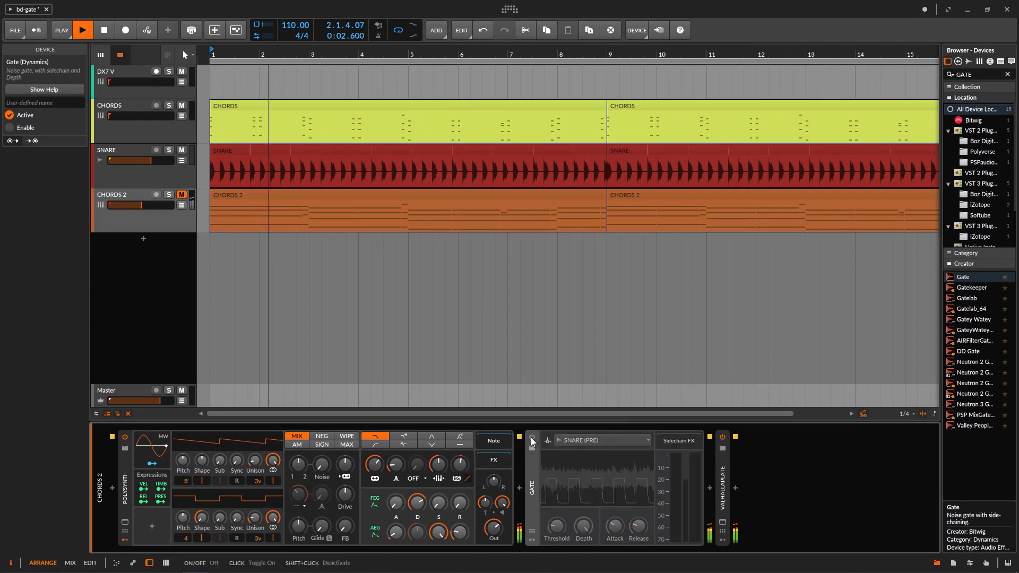
{"action": "left_click", "coordinate": [181, 194]}
{"action": "left_click", "coordinate": [169, 195]}
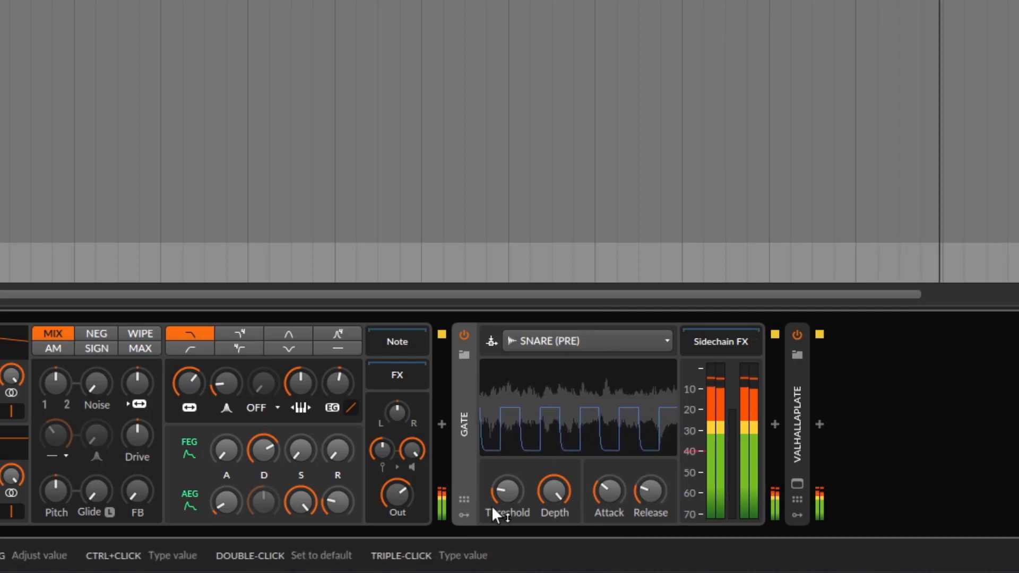
- Sweep the Gate's Threshold down to its minimum and up near its maximum, and leave it just below the 20 dB mark
{"action": "left_click_drag", "start_coordinate": [506, 493], "coordinate": [506, 523]}
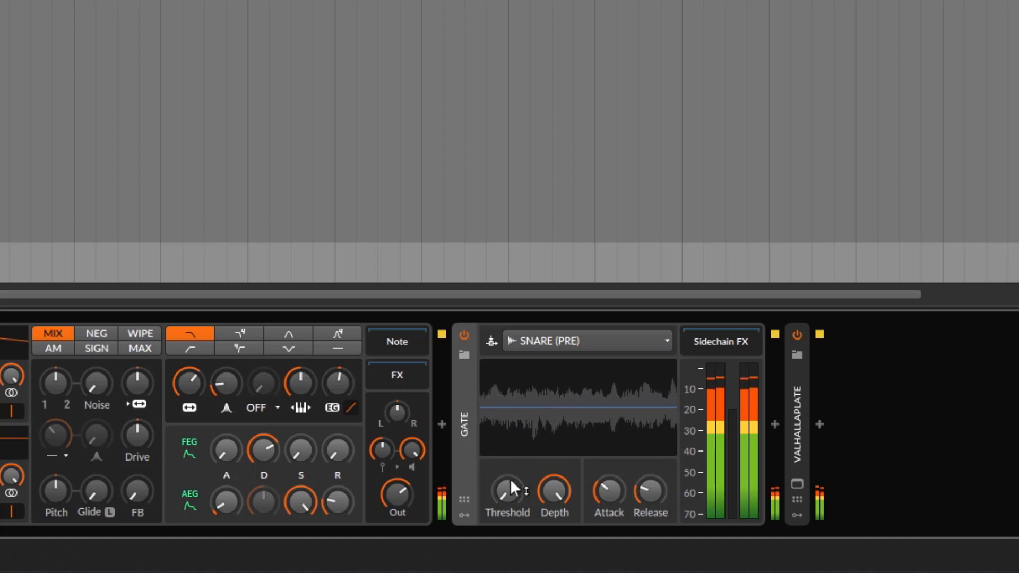
{"action": "left_click_drag", "start_coordinate": [514, 485], "coordinate": [514, 418]}
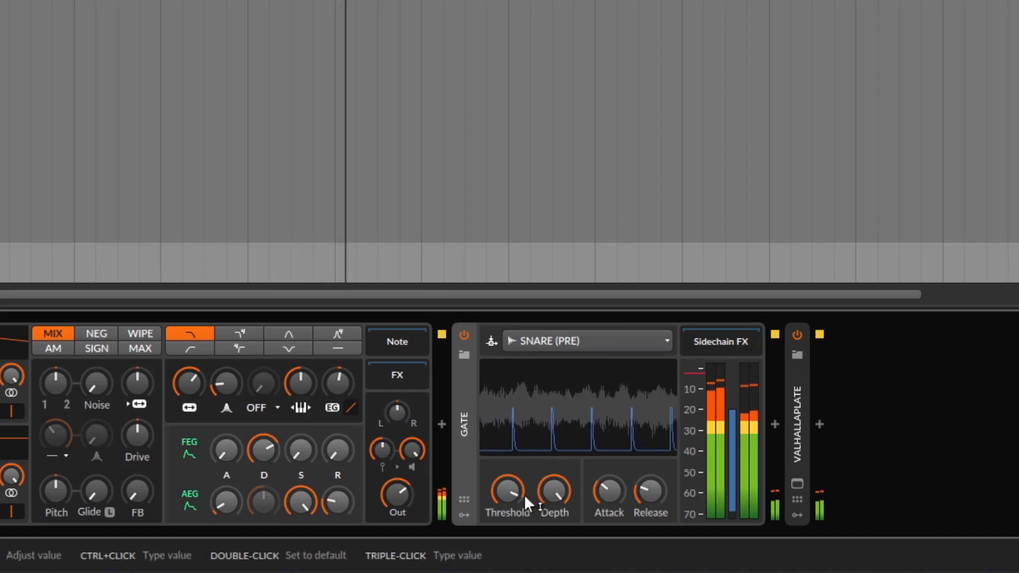
{"action": "left_click_drag", "start_coordinate": [513, 483], "coordinate": [514, 519]}
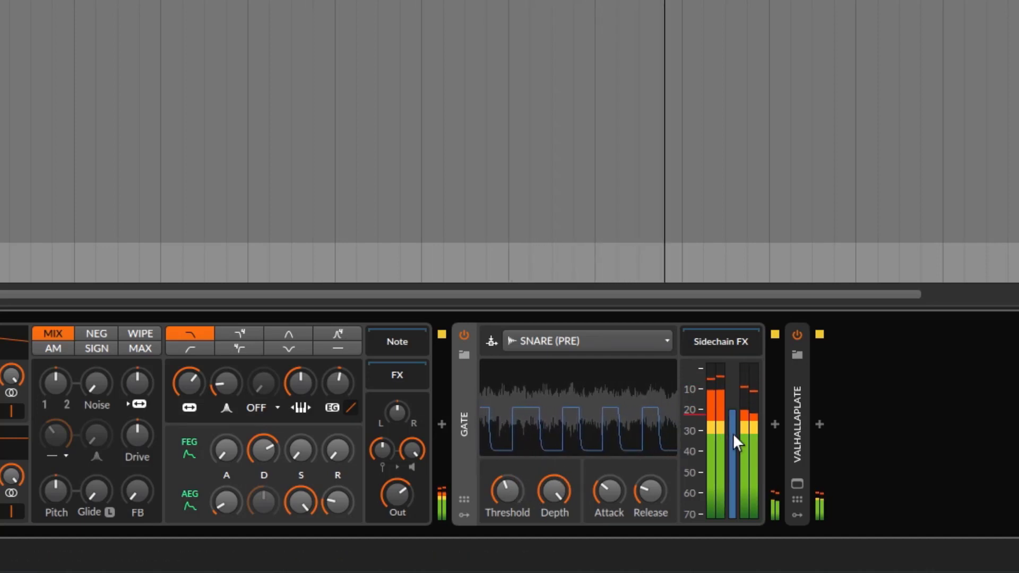
- Try the Gate's Depth at low settings and raise it to about two thirds of its range
{"action": "left_click_drag", "start_coordinate": [555, 487], "coordinate": [555, 542]}
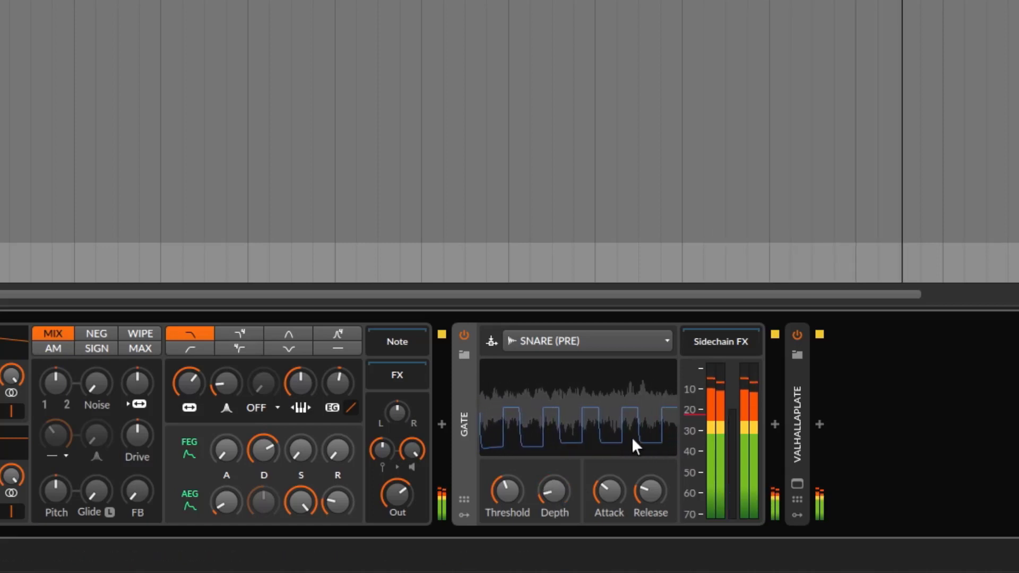
{"action": "left_click_drag", "start_coordinate": [552, 489], "coordinate": [553, 495]}
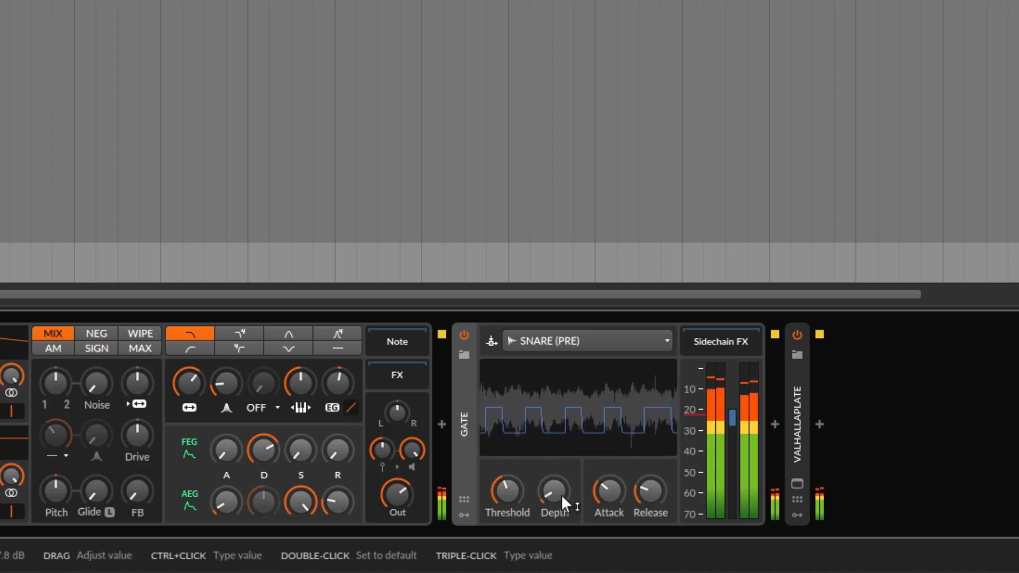
{"action": "left_click_drag", "start_coordinate": [561, 494], "coordinate": [561, 438]}
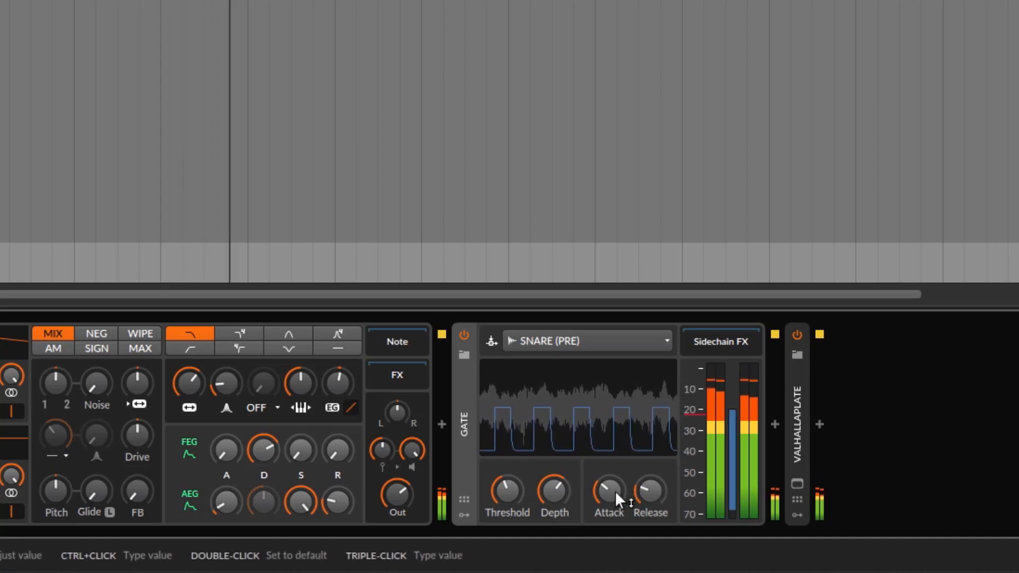
- Try the Gate's Attack and Release at their minimum and raise both to slightly above halfway
{"action": "left_click_drag", "start_coordinate": [613, 484], "coordinate": [613, 510]}
{"action": "left_click_drag", "start_coordinate": [651, 491], "coordinate": [653, 515]}
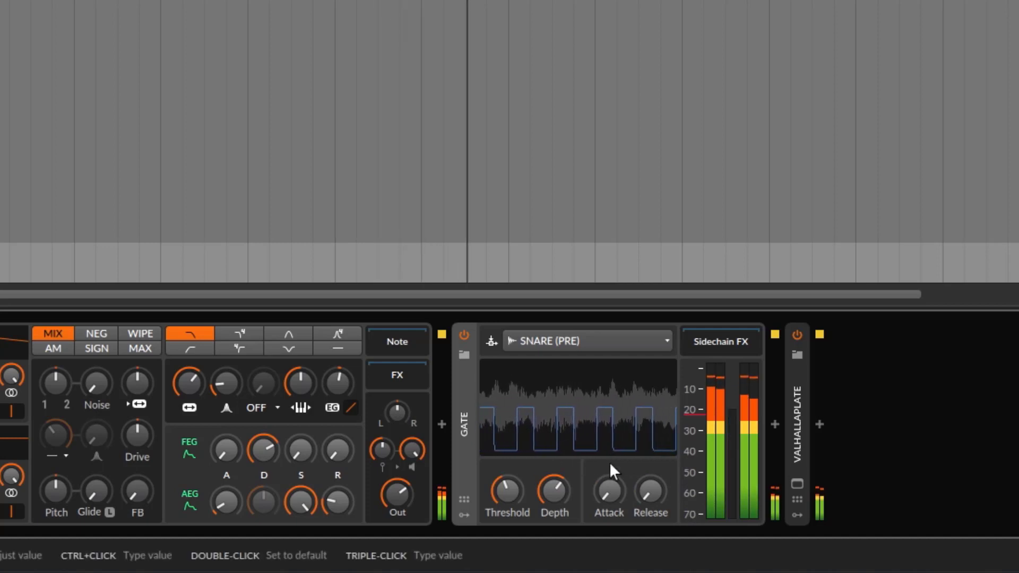
{"action": "left_click_drag", "start_coordinate": [620, 492], "coordinate": [620, 454]}
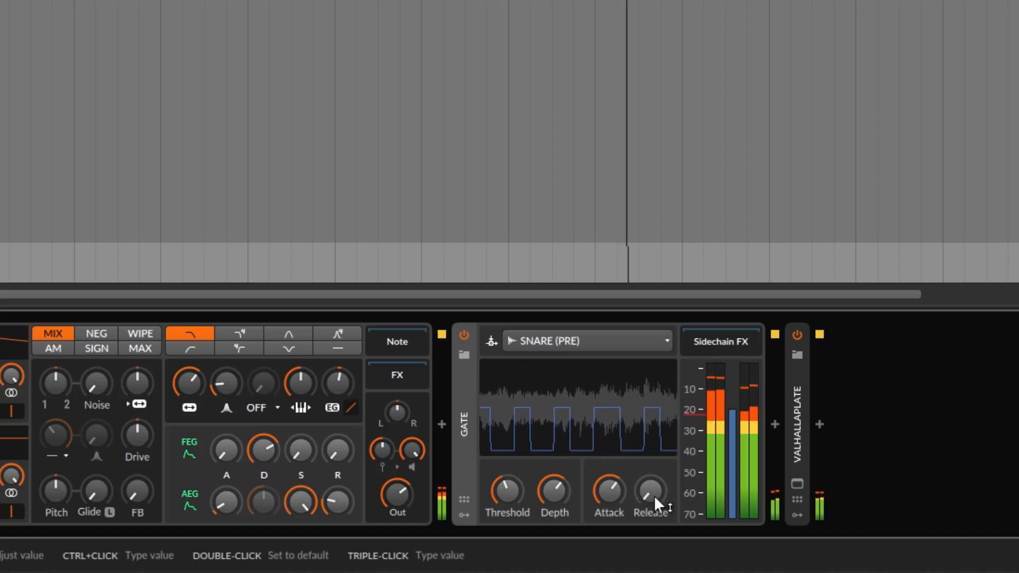
{"action": "mouse_move", "coordinate": [658, 501]}
{"action": "left_mouse_down"}
{"action": "mouse_move", "coordinate": [658, 467]}
{"action": "mouse_move", "coordinate": [655, 494]}
{"action": "left_mouse_up"}
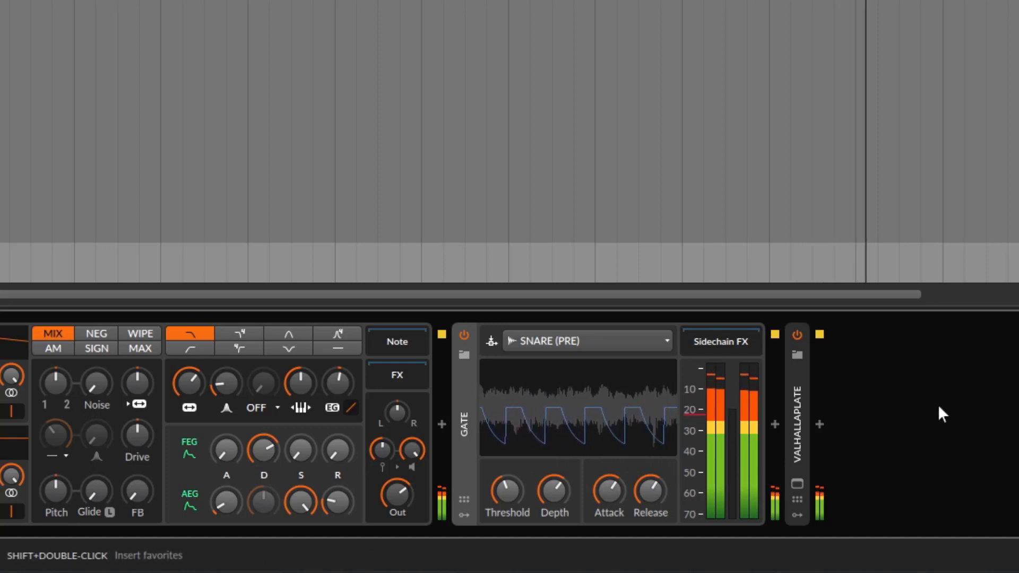
- Shorten the Gate's Attack to slightly below halfway and set its Release to about 26.6 ms
{"action": "left_click_drag", "start_coordinate": [604, 488], "coordinate": [604, 497]}
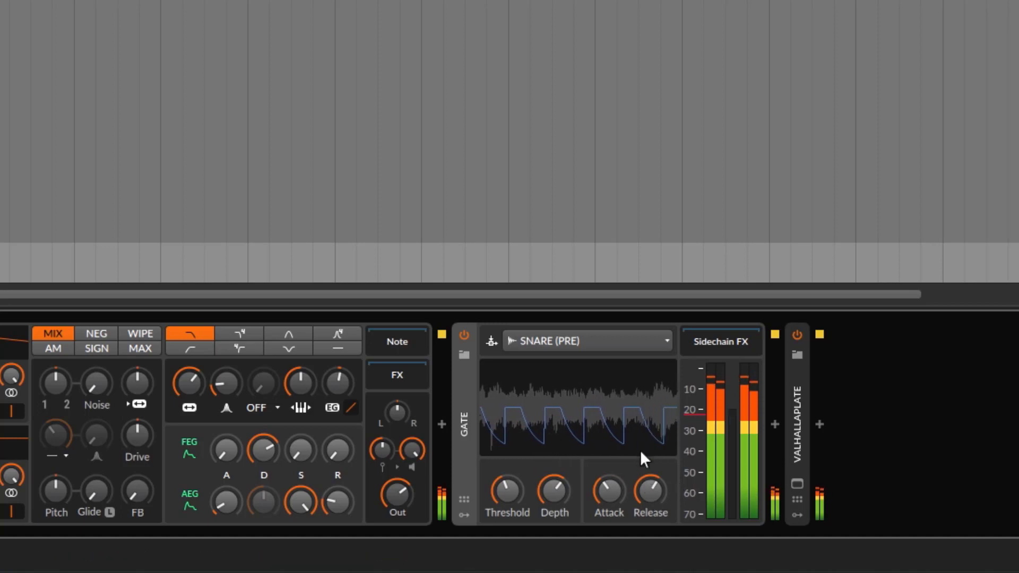
{"action": "left_click_drag", "start_coordinate": [655, 470], "coordinate": [655, 469]}
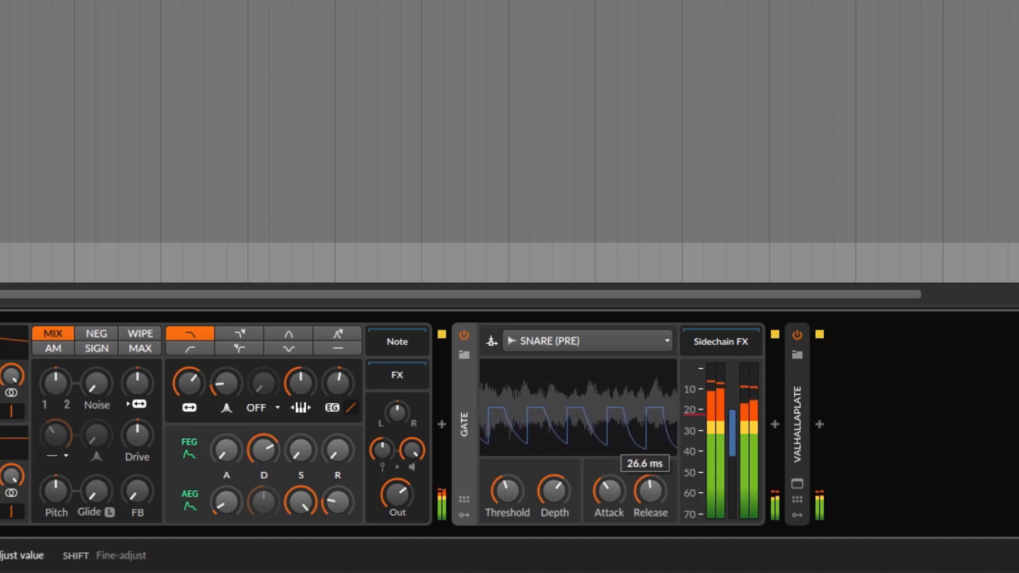
{"action": "left_click_drag", "start_coordinate": [655, 488], "coordinate": [657, 490]}
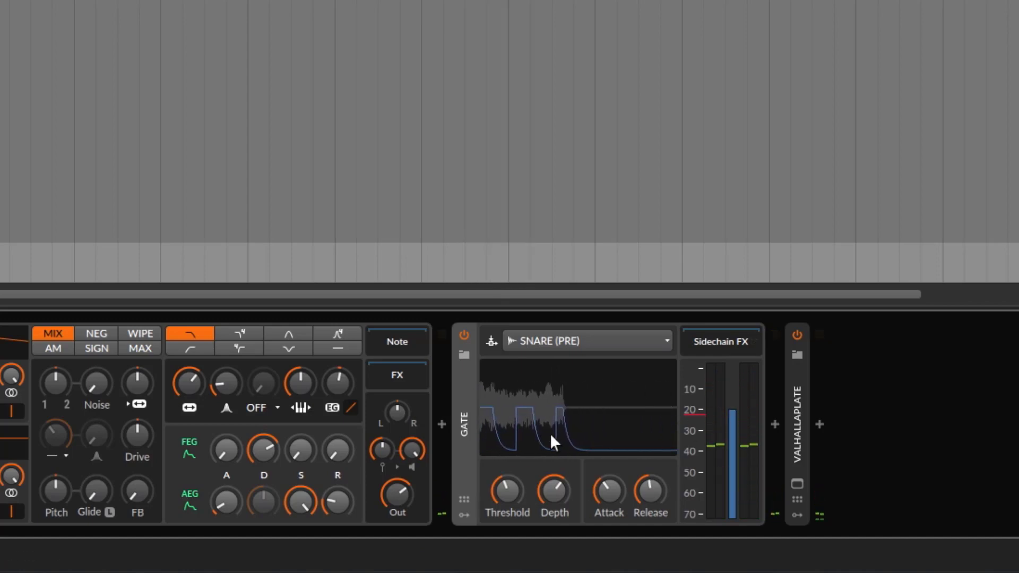
- Set the Gate's sidechain source to Device Input and add a Test Tone device after ValhallaPlate
{"action": "left_click", "coordinate": [600, 342]}
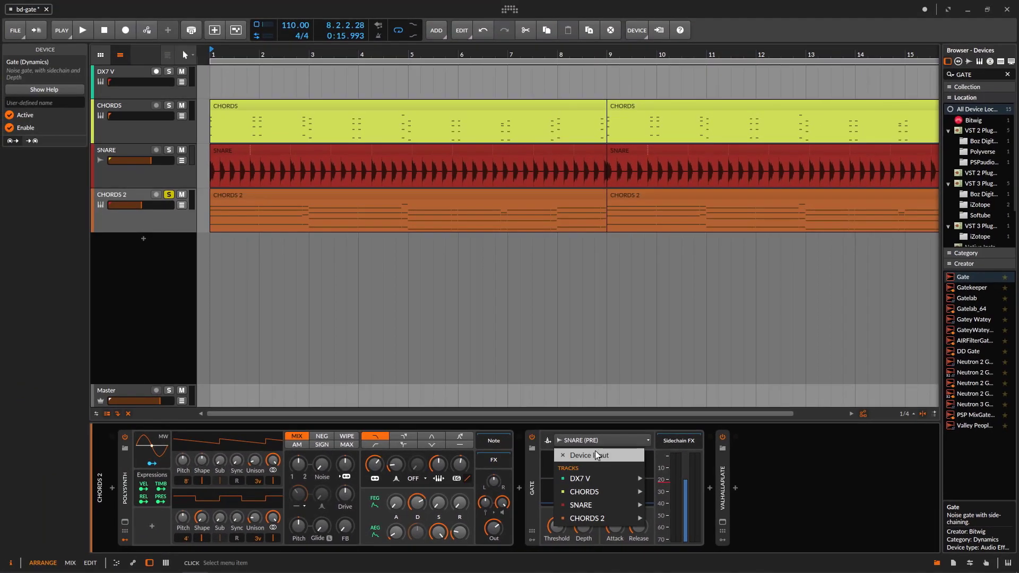
{"action": "left_click", "coordinate": [594, 456]}
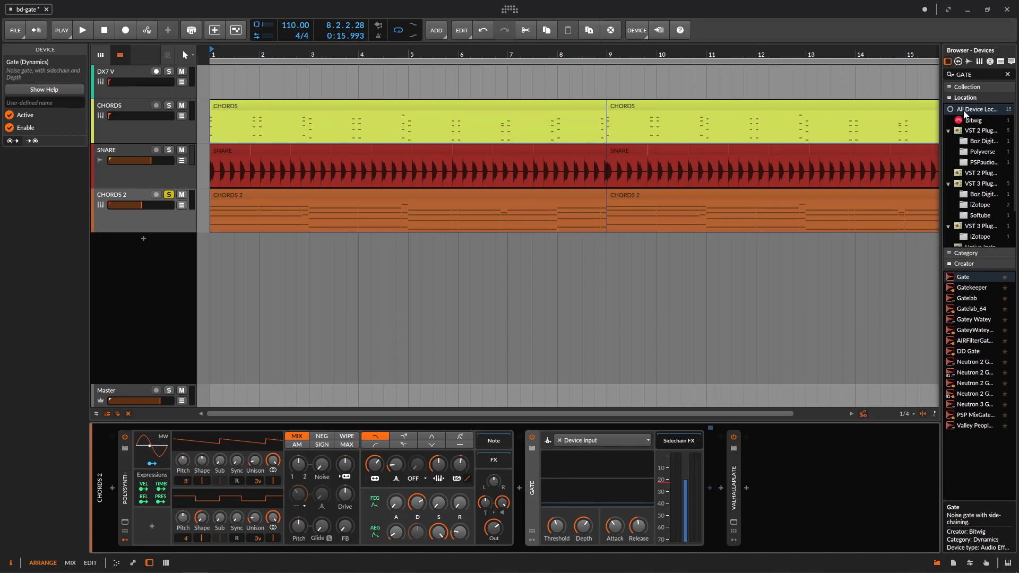
{"action": "double_click", "coordinate": [969, 76]}
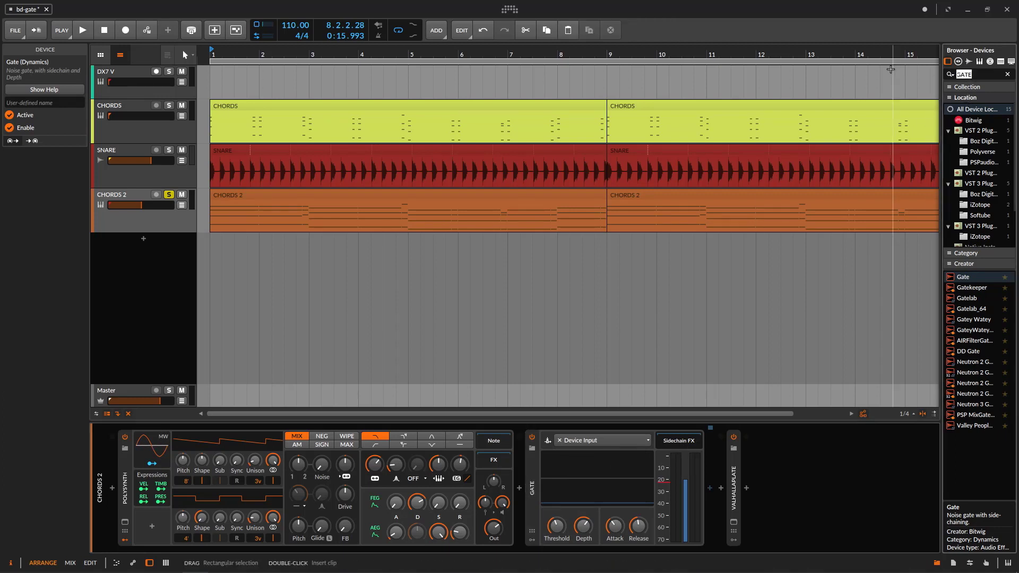
{"action": "key", "text": "BackSpace"}
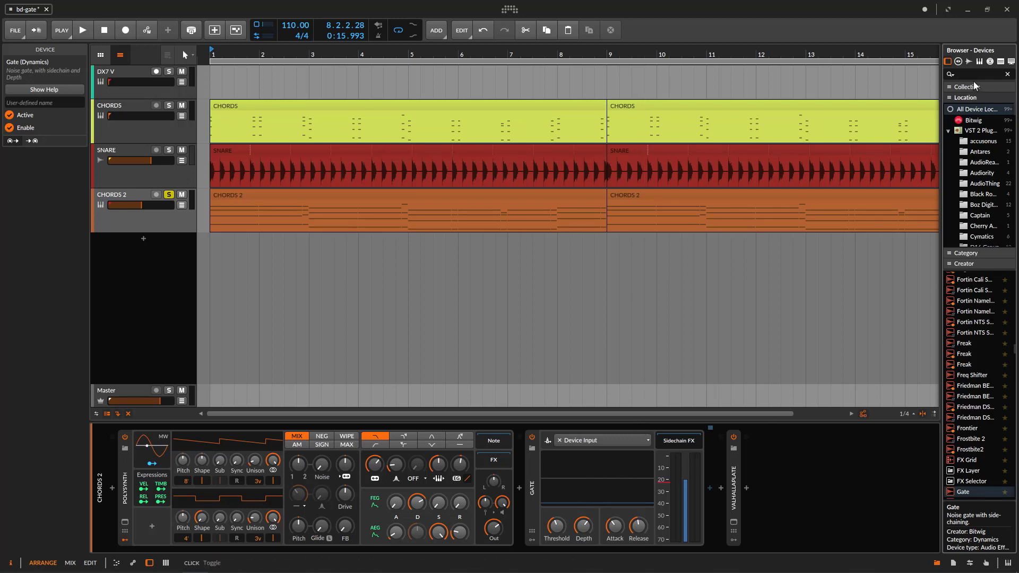
{"action": "type", "text": "TEST"}
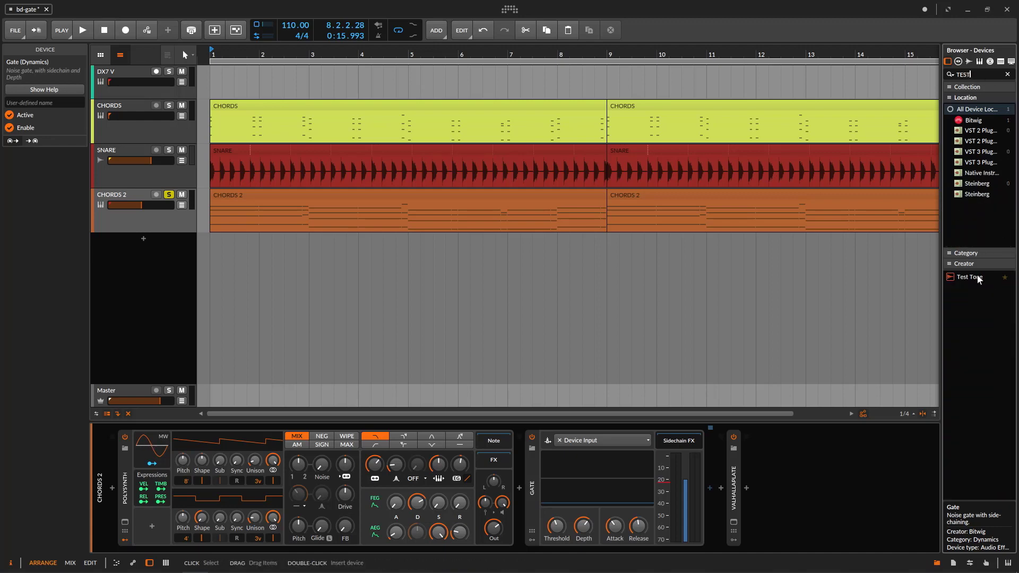
{"action": "left_click_drag", "start_coordinate": [979, 280], "coordinate": [667, 478]}
{"action": "left_click_drag", "start_coordinate": [680, 436], "coordinate": [747, 488]}
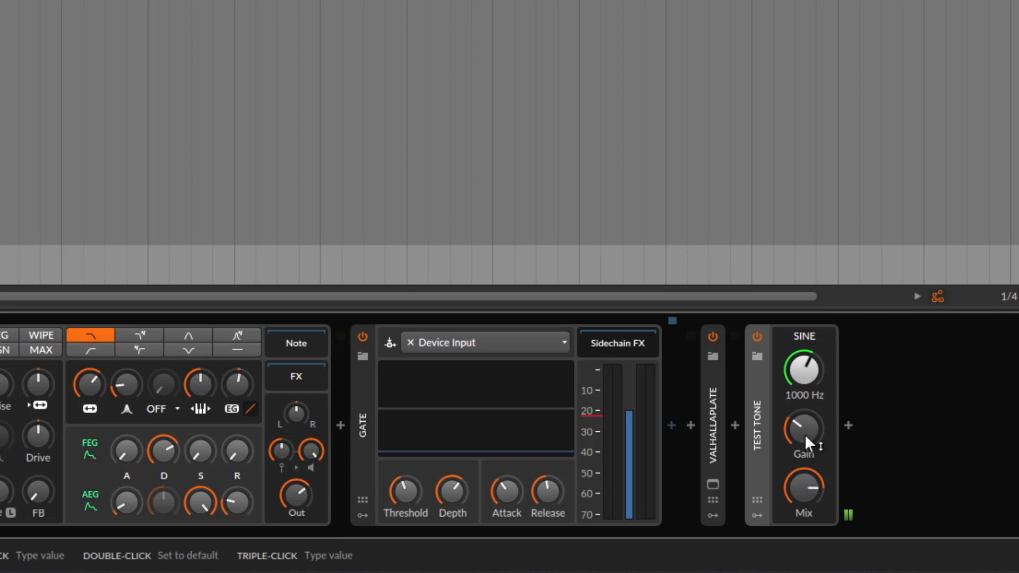
- Turn the Test Tone's Gain down to its minimum and move the device into the Gate's Sidechain FX slot
{"action": "left_click_drag", "start_coordinate": [806, 437], "coordinate": [806, 414]}
{"action": "left_click_drag", "start_coordinate": [804, 419], "coordinate": [803, 478]}
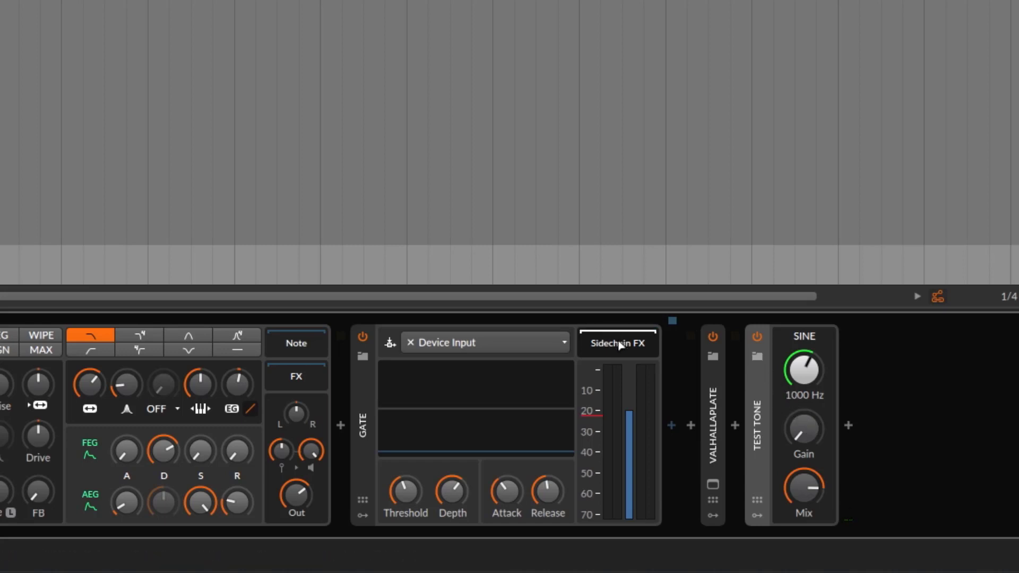
{"action": "left_click_drag", "start_coordinate": [619, 345], "coordinate": [621, 347]}
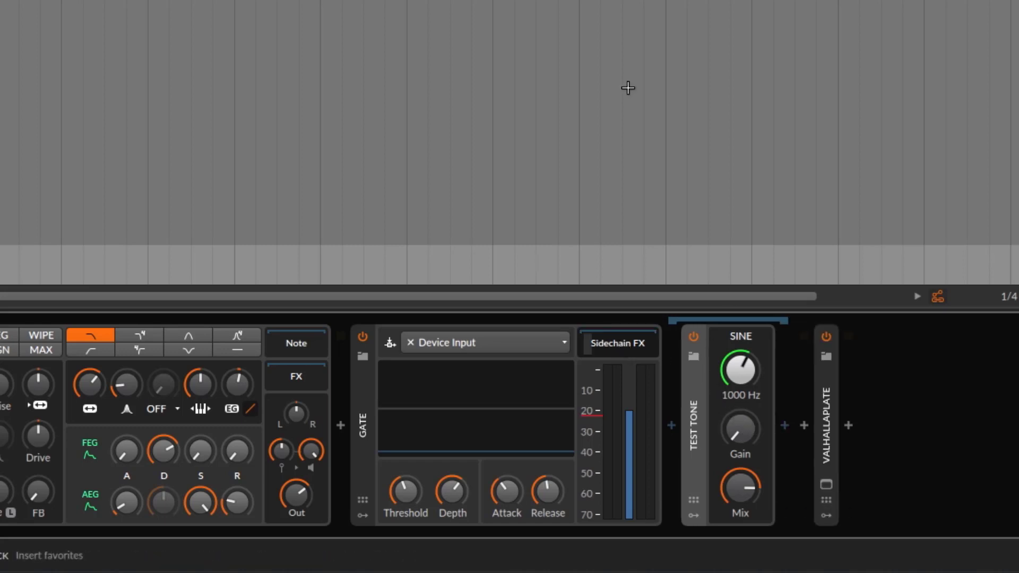
- Play the chords while raising the Test Tone's Gain to open the Gate, and return the Gain to its minimum
{"action": "key", "text": "space"}
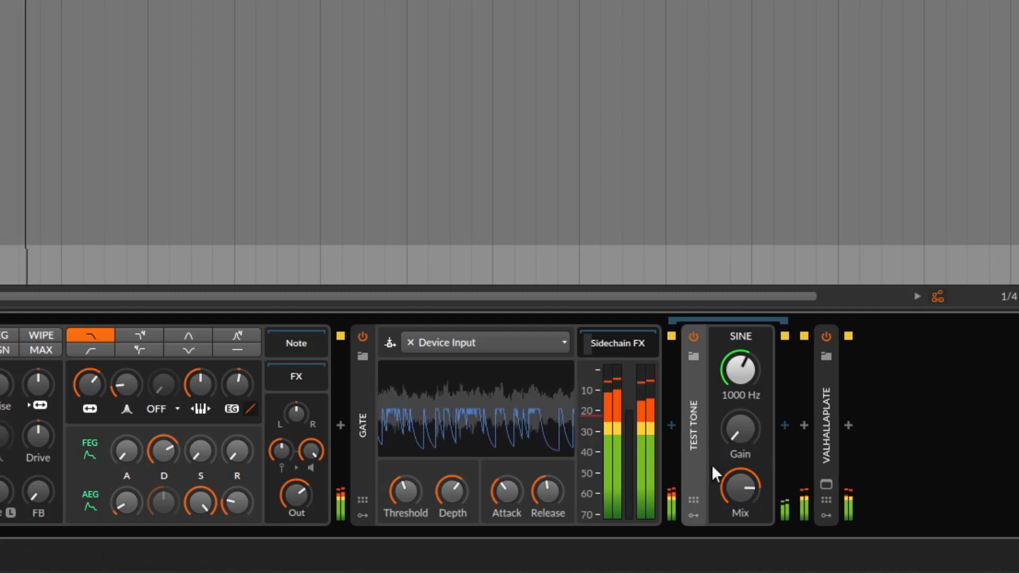
{"action": "left_click_drag", "start_coordinate": [739, 430], "coordinate": [739, 369]}
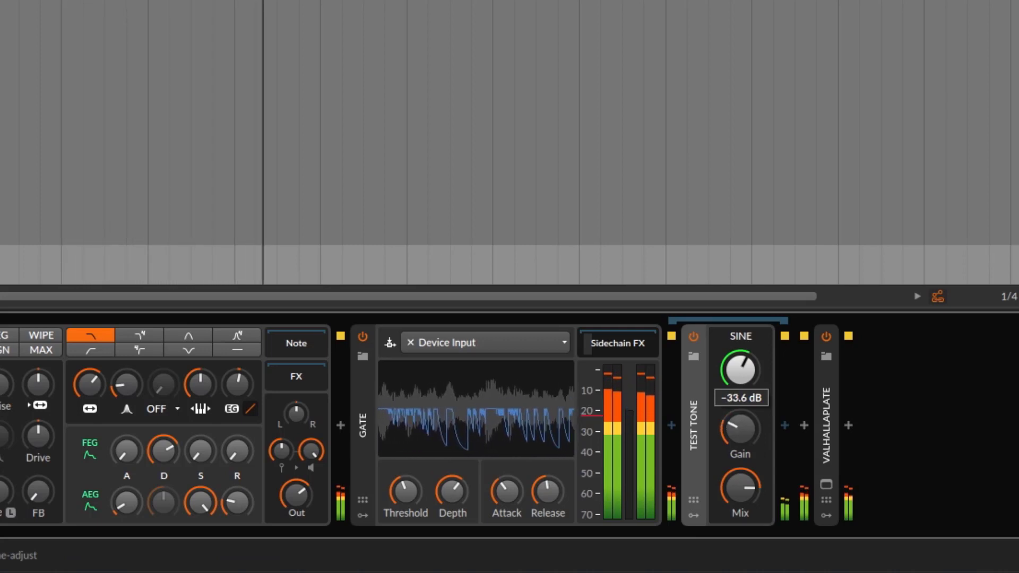
{"action": "left_click_drag", "start_coordinate": [739, 368], "coordinate": [726, 466]}
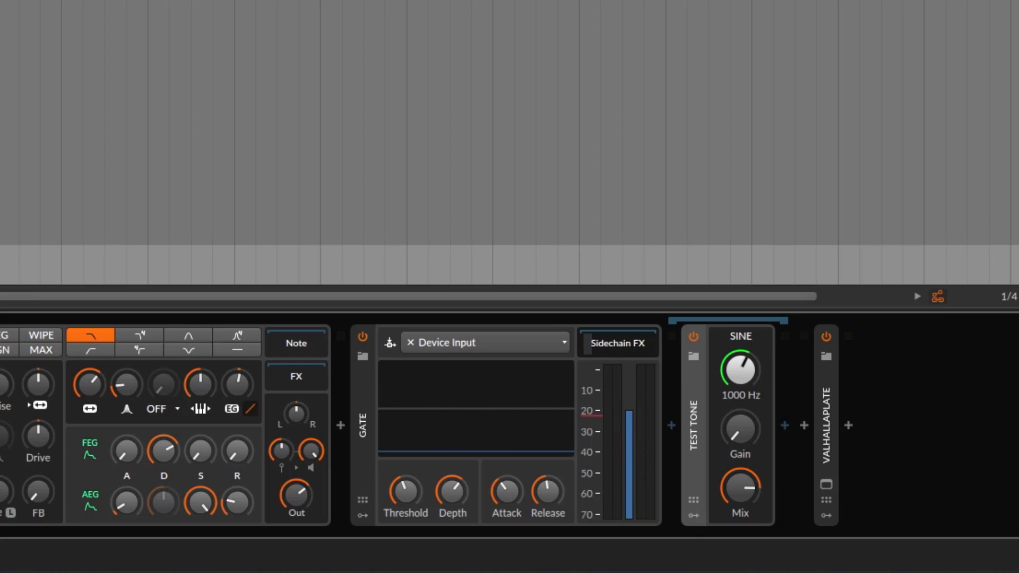
- Add a Steps modulator to the Test Tone
{"action": "left_click", "coordinate": [695, 515]}
{"action": "left_click", "coordinate": [778, 399]}
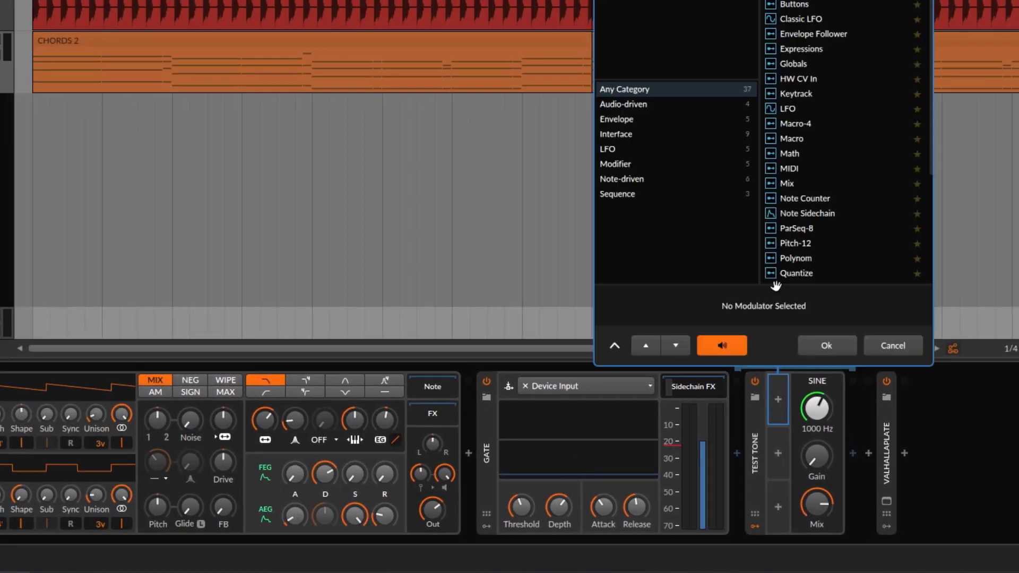
{"action": "scroll", "coordinate": [873, 207], "scroll_direction": "down", "scroll_amount": 5}
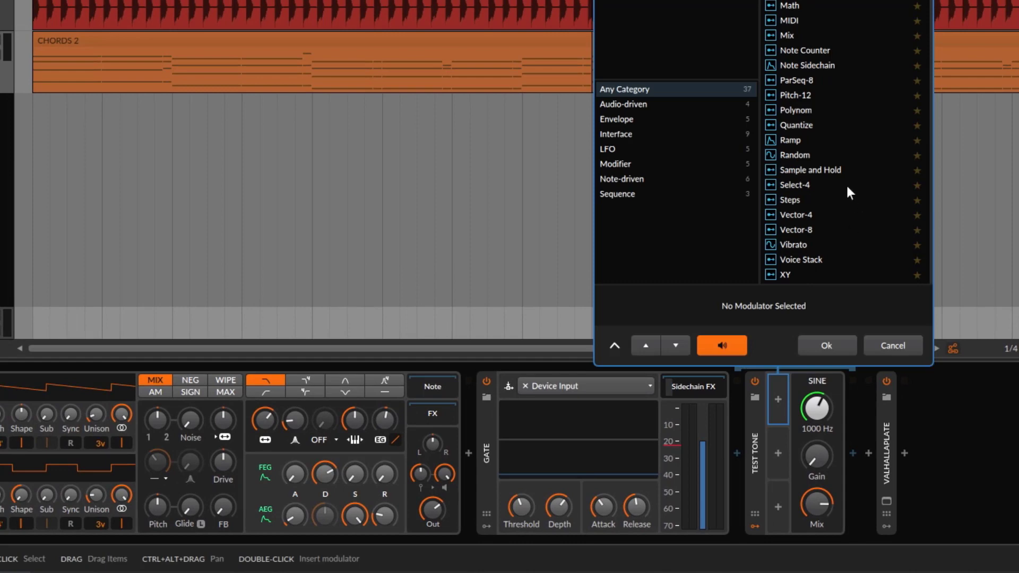
{"action": "left_click", "coordinate": [795, 201]}
{"action": "left_click", "coordinate": [826, 346]}
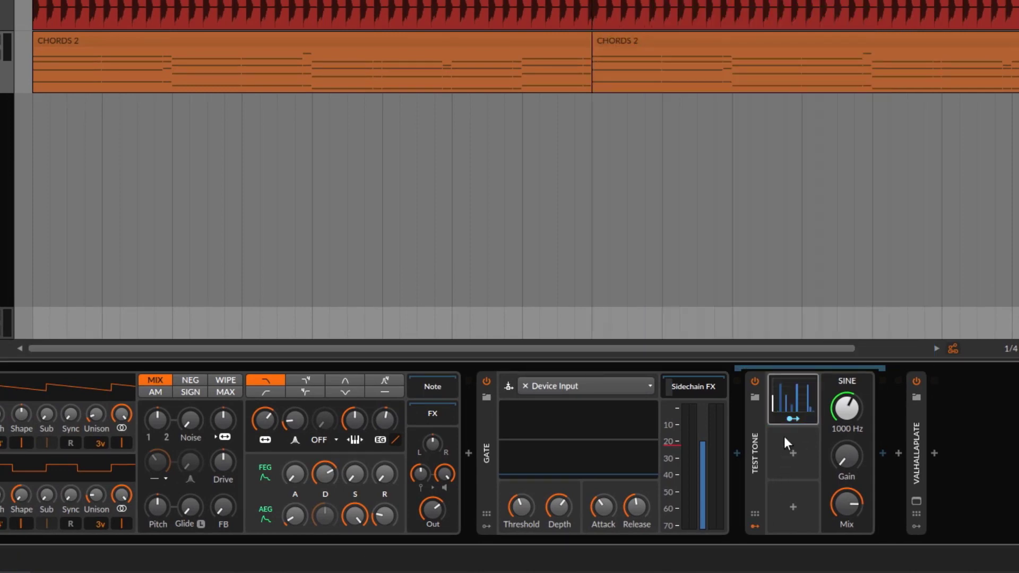
- Expand the Steps modulator's editor and map it to the Test Tone's Gain with an amount of about +0.55
{"action": "left_click", "coordinate": [789, 402]}
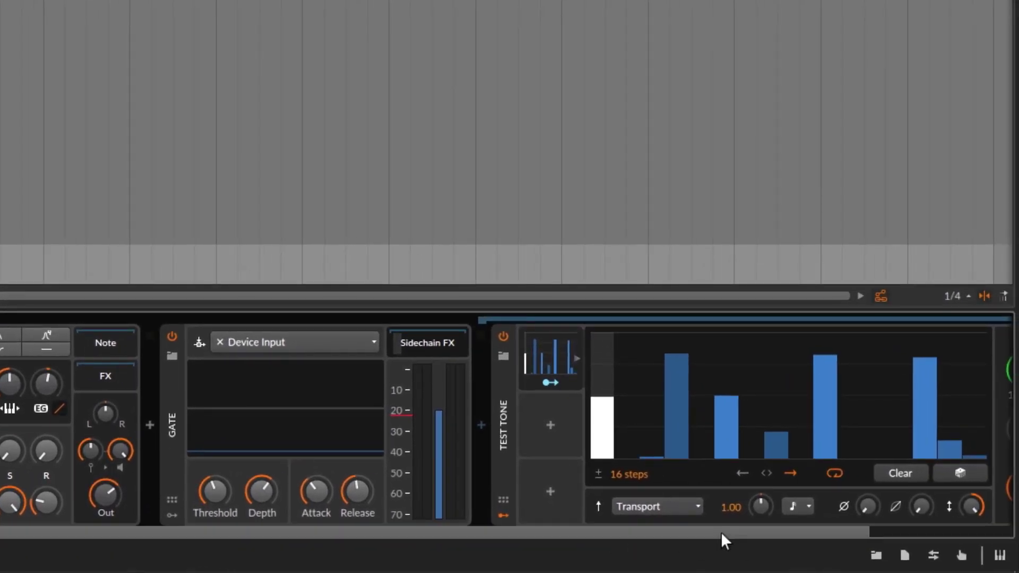
{"action": "scroll", "coordinate": [721, 532], "scroll_direction": "right", "scroll_amount": 5}
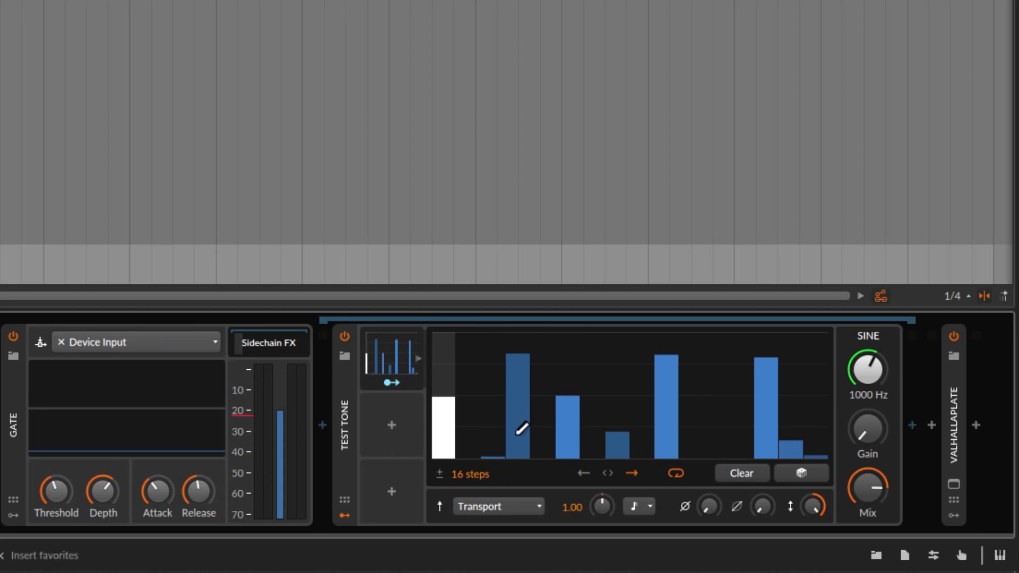
{"action": "left_click", "coordinate": [389, 382]}
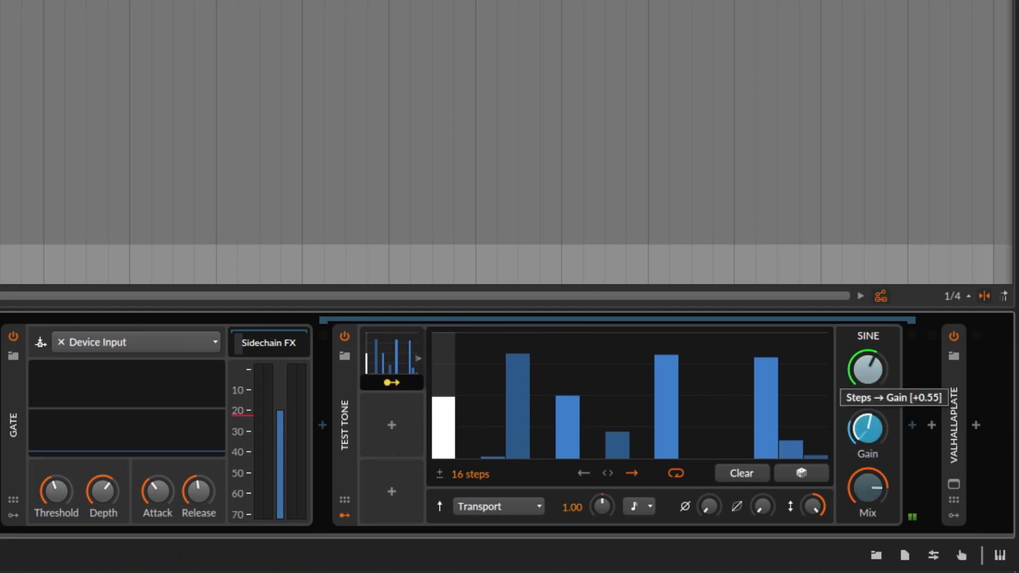
{"action": "left_click", "coordinate": [394, 383]}
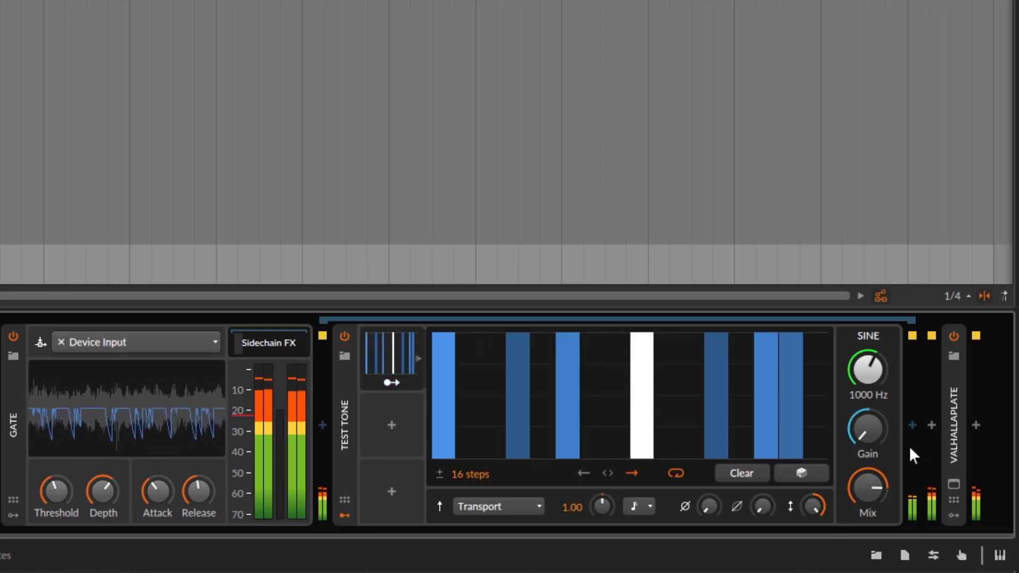
- Raise the Test Tone's Mix to its maximum and set its frequency to 1.13 kHz
{"action": "mouse_move", "coordinate": [865, 515]}
{"action": "left_mouse_down"}
{"action": "mouse_move", "coordinate": [864, 502]}
{"action": "mouse_move", "coordinate": [854, 505]}
{"action": "left_mouse_up"}
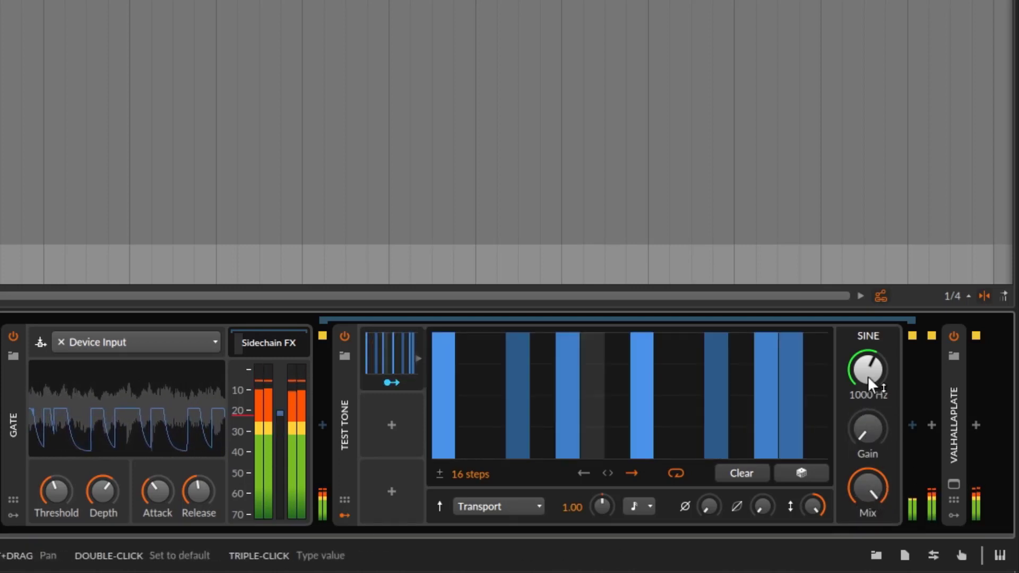
{"action": "mouse_move", "coordinate": [868, 376]}
{"action": "left_mouse_down"}
{"action": "mouse_move", "coordinate": [868, 403]}
{"action": "mouse_move", "coordinate": [868, 376]}
{"action": "left_mouse_up"}
{"action": "left_click_drag", "start_coordinate": [861, 413], "coordinate": [861, 393]}
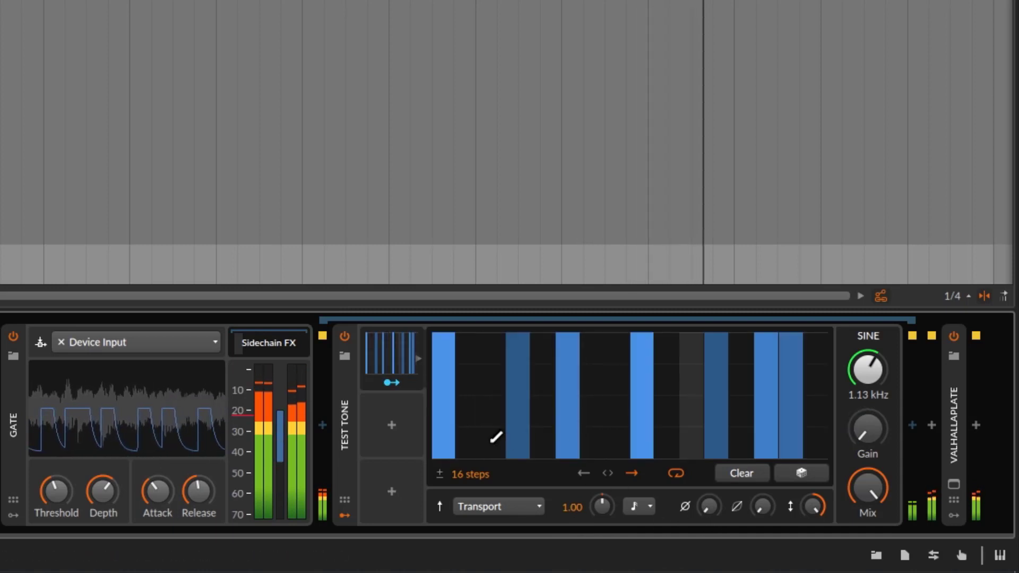
- Try lowering steps 4, 6, 9 and 12 of the Steps pattern to about half height or slightly less
{"action": "left_click", "coordinate": [476, 392]}
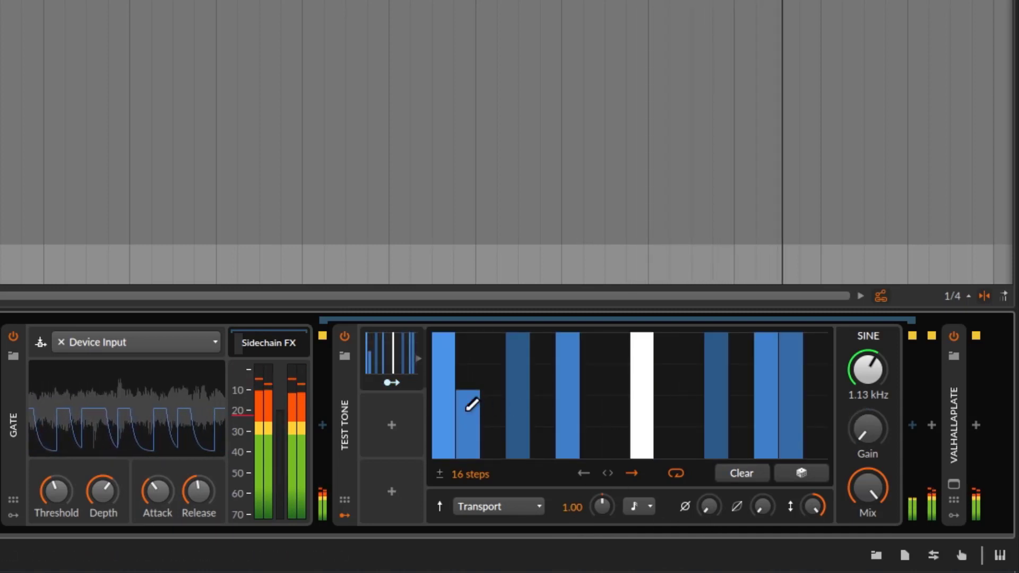
{"action": "left_click", "coordinate": [459, 403]}
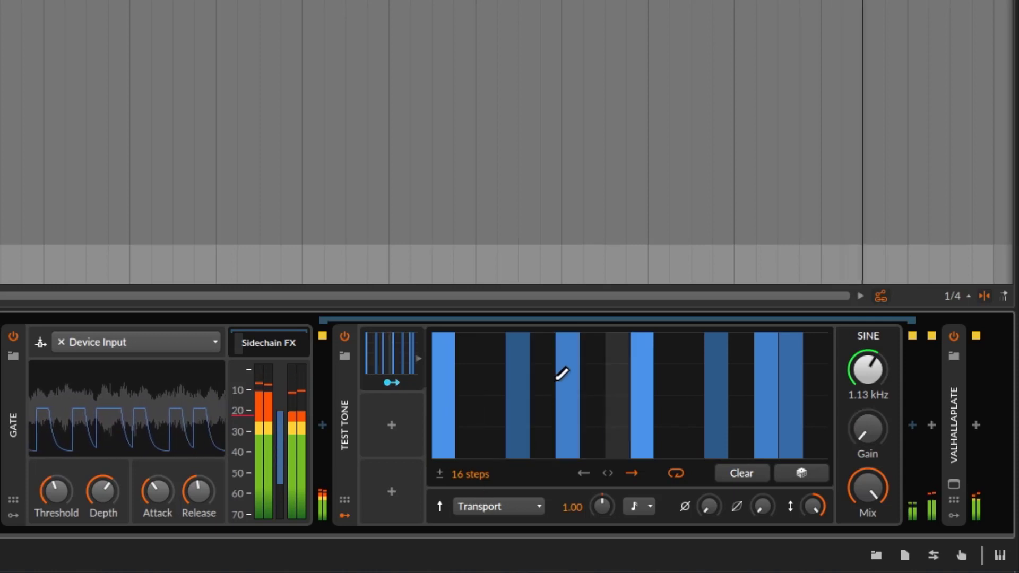
{"action": "mouse_move", "coordinate": [518, 396]}
{"action": "left_mouse_down"}
{"action": "mouse_move", "coordinate": [528, 391]}
{"action": "mouse_move", "coordinate": [518, 433]}
{"action": "left_mouse_up"}
{"action": "left_click_drag", "start_coordinate": [570, 367], "coordinate": [573, 422]}
{"action": "left_click", "coordinate": [493, 451]}
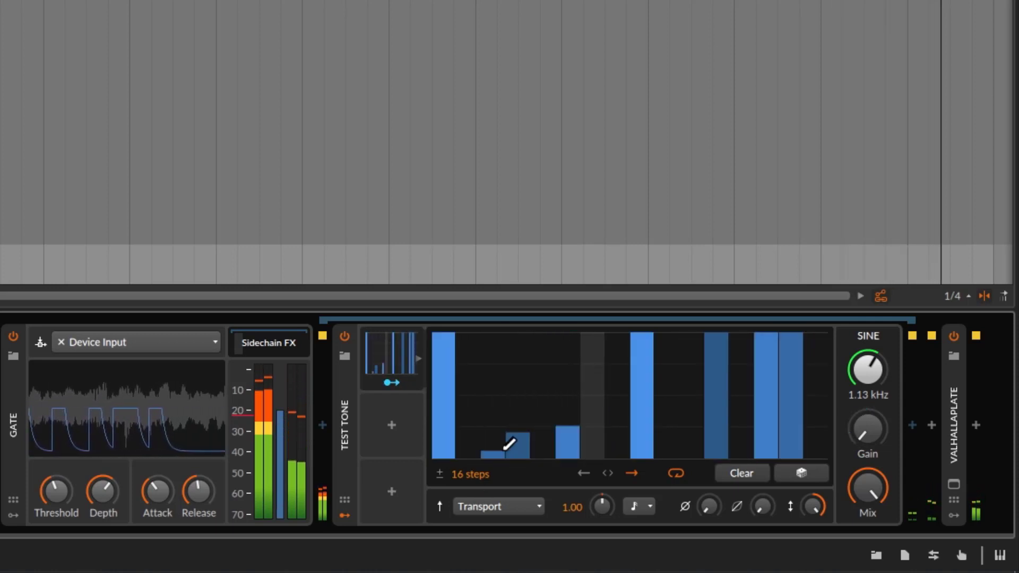
{"action": "left_click", "coordinate": [518, 393]}
{"action": "left_click", "coordinate": [498, 461]}
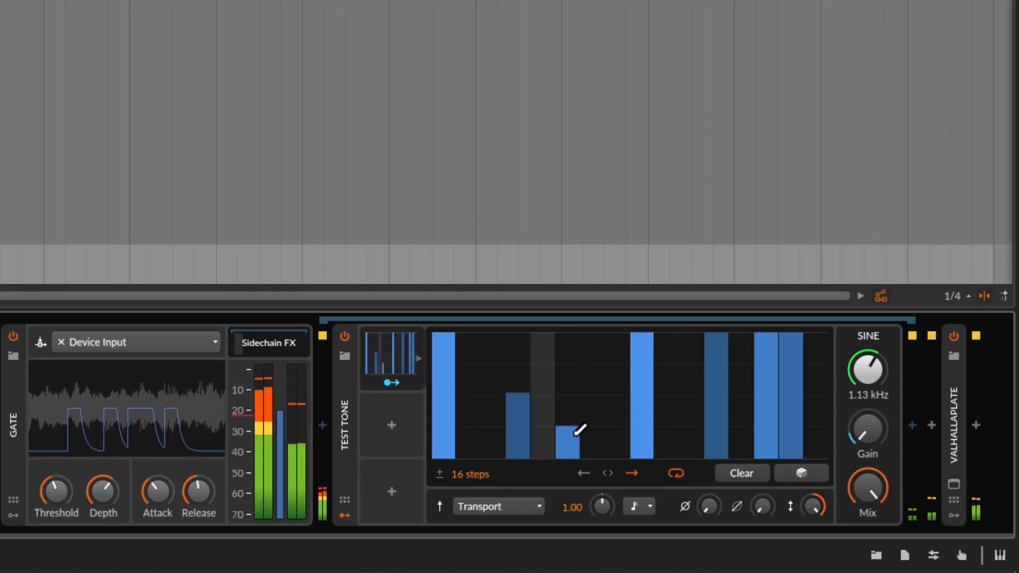
{"action": "left_click", "coordinate": [578, 393]}
{"action": "left_click_drag", "start_coordinate": [652, 359], "coordinate": [644, 401]}
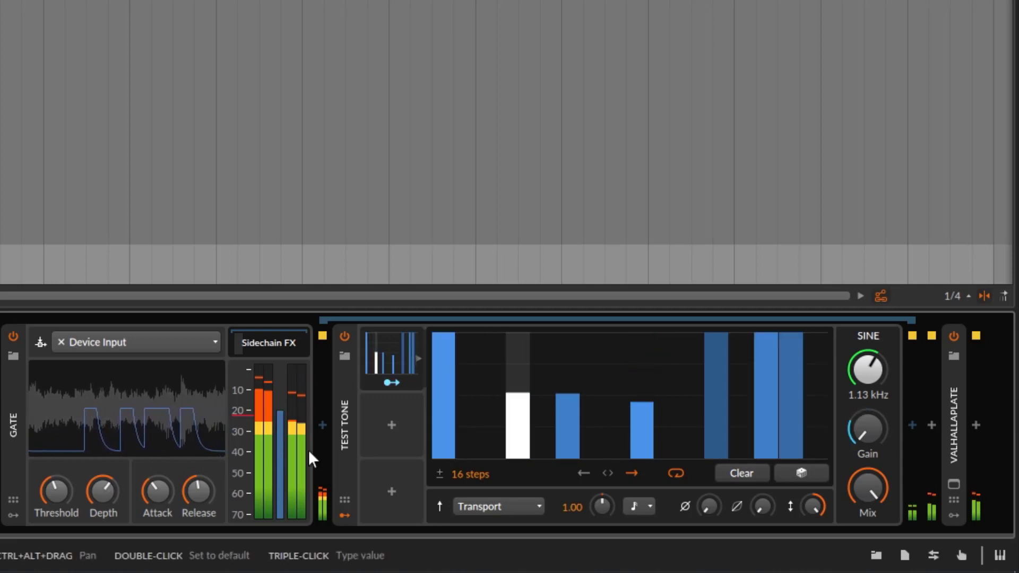
{"action": "left_click", "coordinate": [725, 411]}
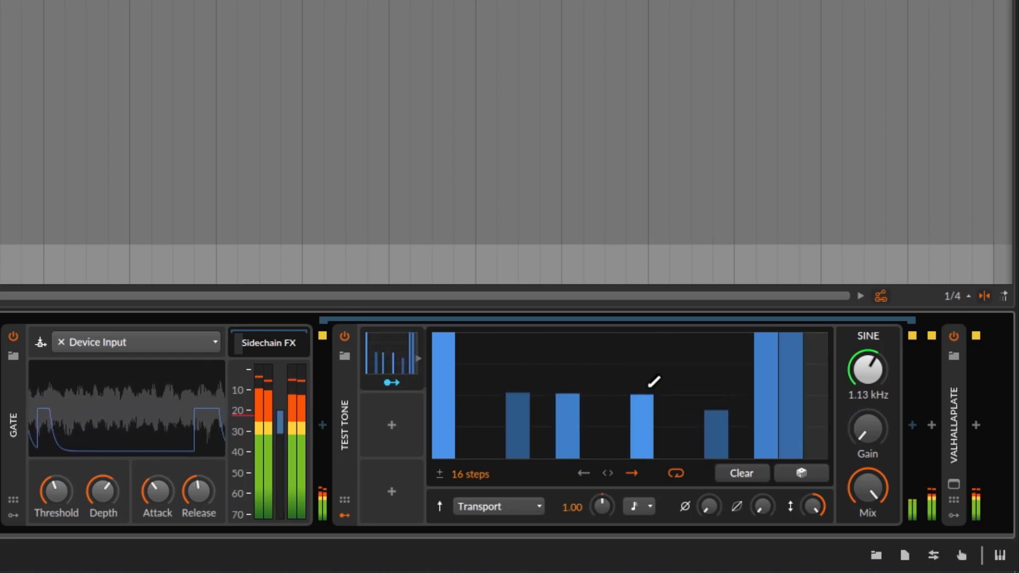
- Raise steps 4, 6, 9 and 12 of the Steps pattern back to full height
{"action": "left_click_drag", "start_coordinate": [652, 381], "coordinate": [644, 326]}
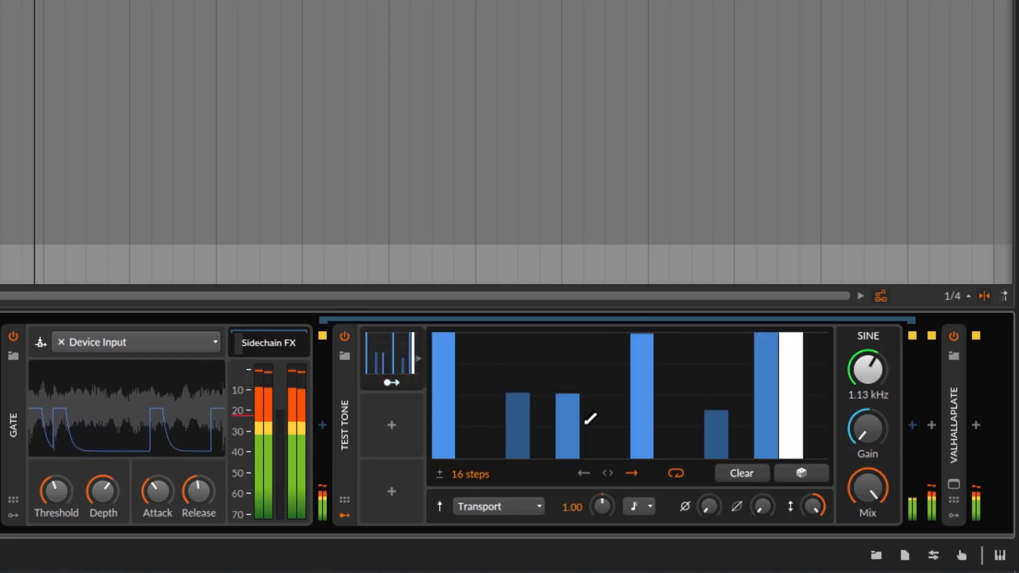
{"action": "left_click_drag", "start_coordinate": [573, 371], "coordinate": [577, 343]}
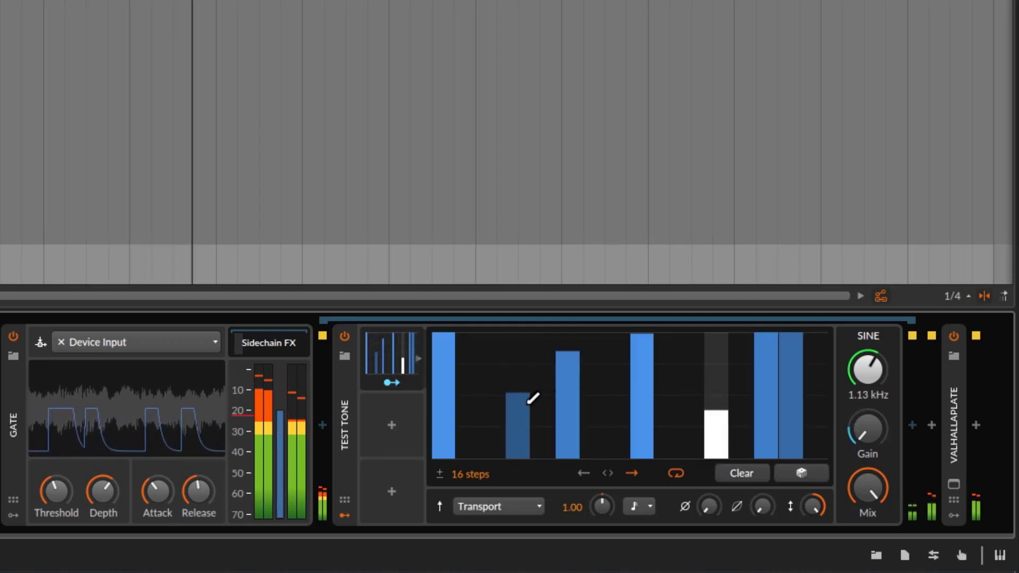
{"action": "left_click_drag", "start_coordinate": [531, 397], "coordinate": [529, 364]}
{"action": "left_click_drag", "start_coordinate": [712, 391], "coordinate": [712, 350]}
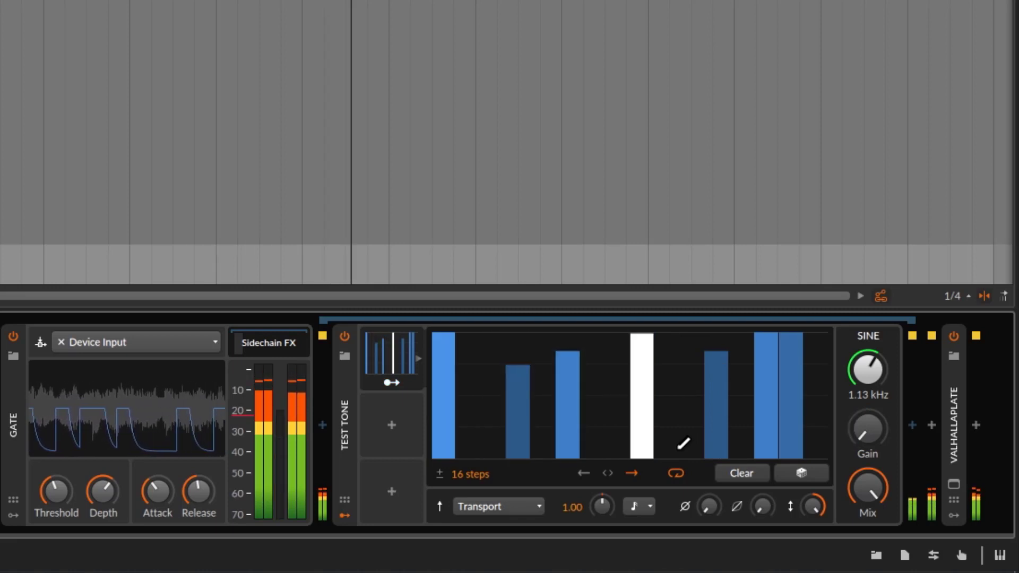
{"action": "left_click", "coordinate": [516, 401]}
{"action": "left_click_drag", "start_coordinate": [523, 380], "coordinate": [519, 334]}
{"action": "left_click", "coordinate": [569, 336]}
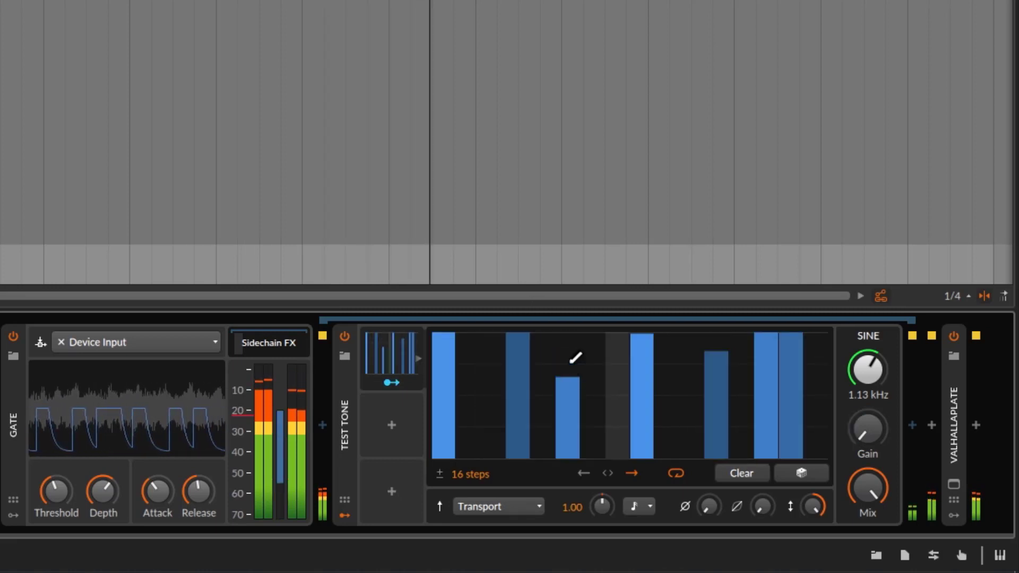
{"action": "left_click", "coordinate": [717, 370]}
{"action": "left_click", "coordinate": [713, 334]}
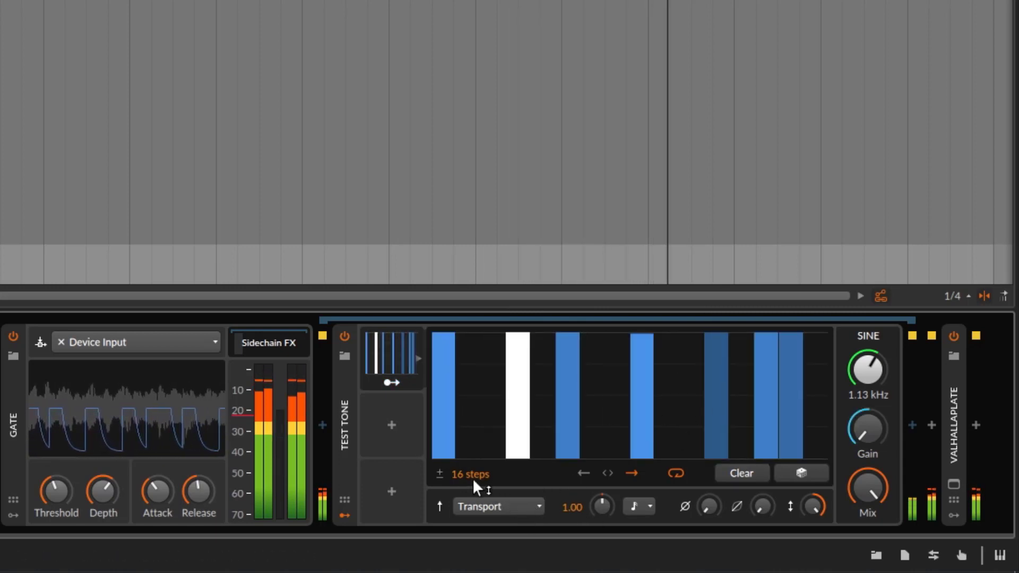
- Randomise the Steps pattern at a length of 63 steps and shorten it to 16 steps
{"action": "left_click_drag", "start_coordinate": [472, 479], "coordinate": [472, 429]}
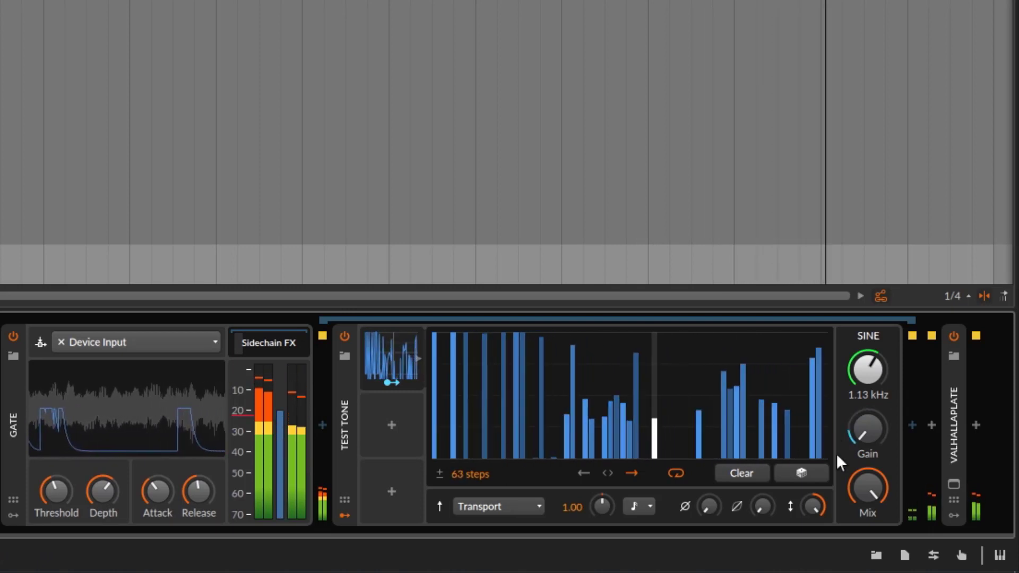
{"action": "left_click", "coordinate": [810, 468]}
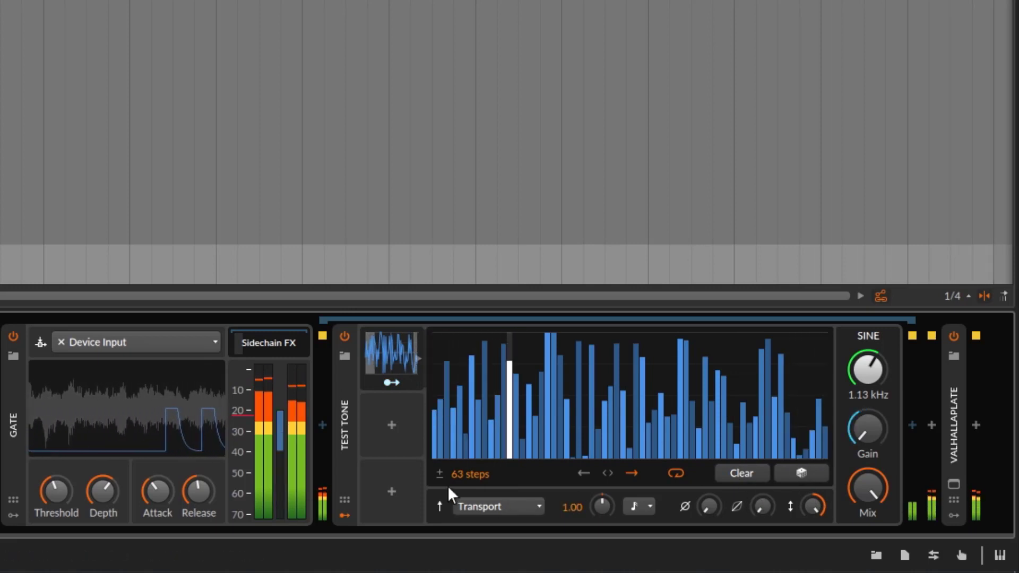
{"action": "left_click_drag", "start_coordinate": [460, 481], "coordinate": [459, 529]}
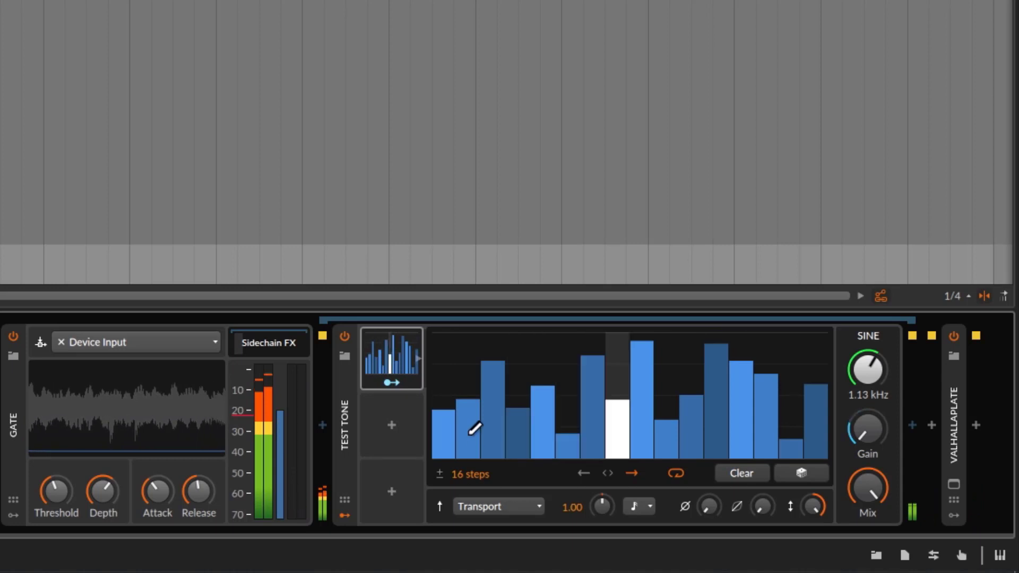
- Set steps 1, 3, 5, 8 and 9 of the Steps pattern to full height and steps 2, 4, 6, 7 and 10 to zero
{"action": "left_click", "coordinate": [444, 423]}
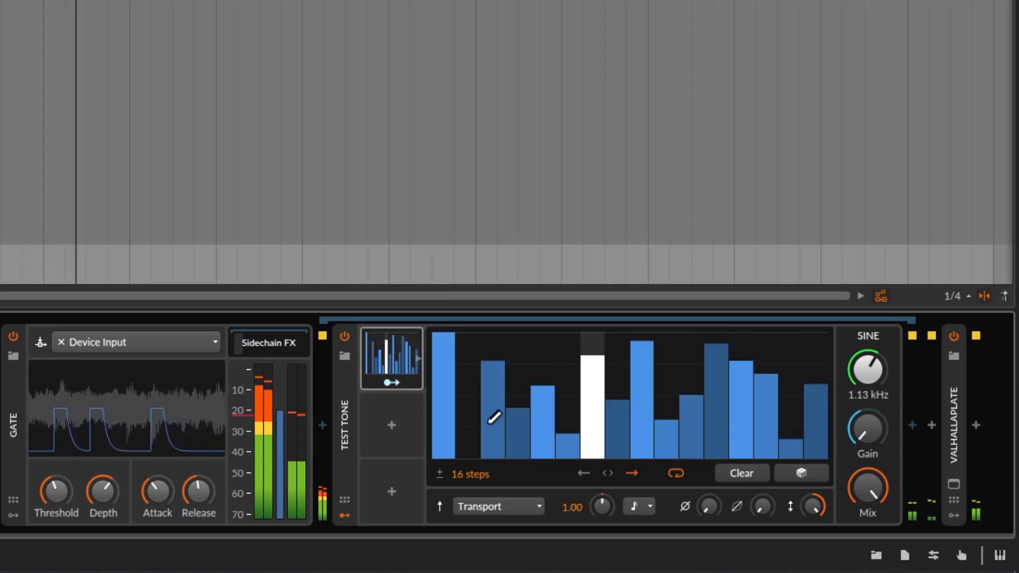
{"action": "left_click_drag", "start_coordinate": [534, 416], "coordinate": [532, 549]}
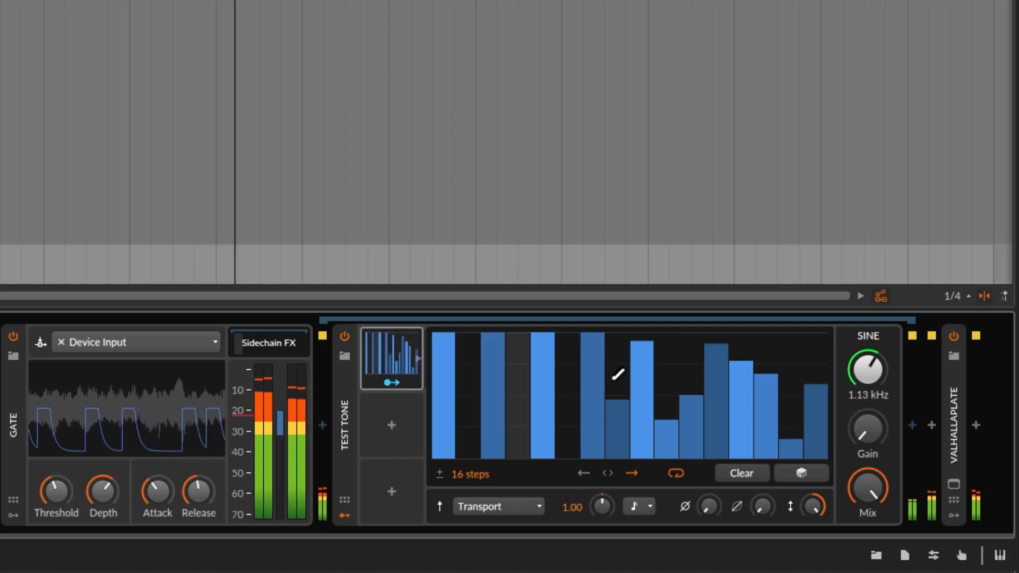
{"action": "left_click_drag", "start_coordinate": [568, 457], "coordinate": [590, 529]}
{"action": "mouse_move", "coordinate": [617, 421]}
{"action": "left_mouse_down"}
{"action": "mouse_move", "coordinate": [620, 370]}
{"action": "mouse_move", "coordinate": [643, 333]}
{"action": "left_mouse_up"}
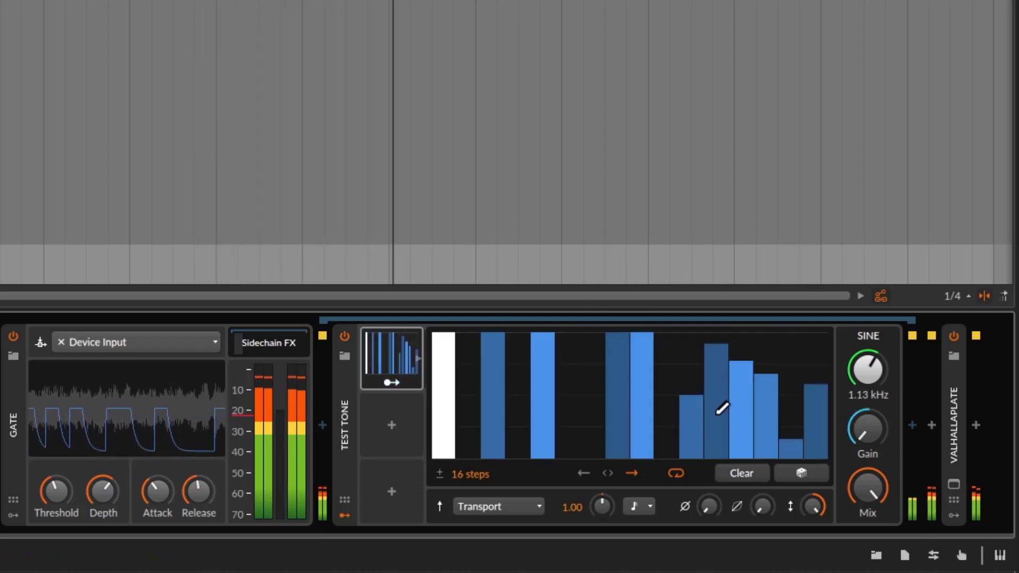
- Set steps 10, 11, 13 and 16 of the Steps pattern to full height and steps 9, 12, 14 and 15 to zero
{"action": "left_click_drag", "start_coordinate": [694, 405], "coordinate": [724, 467]}
{"action": "mouse_move", "coordinate": [741, 391]}
{"action": "left_mouse_down"}
{"action": "mouse_move", "coordinate": [737, 421]}
{"action": "mouse_move", "coordinate": [771, 386]}
{"action": "mouse_move", "coordinate": [822, 438]}
{"action": "mouse_move", "coordinate": [817, 333]}
{"action": "left_mouse_up"}
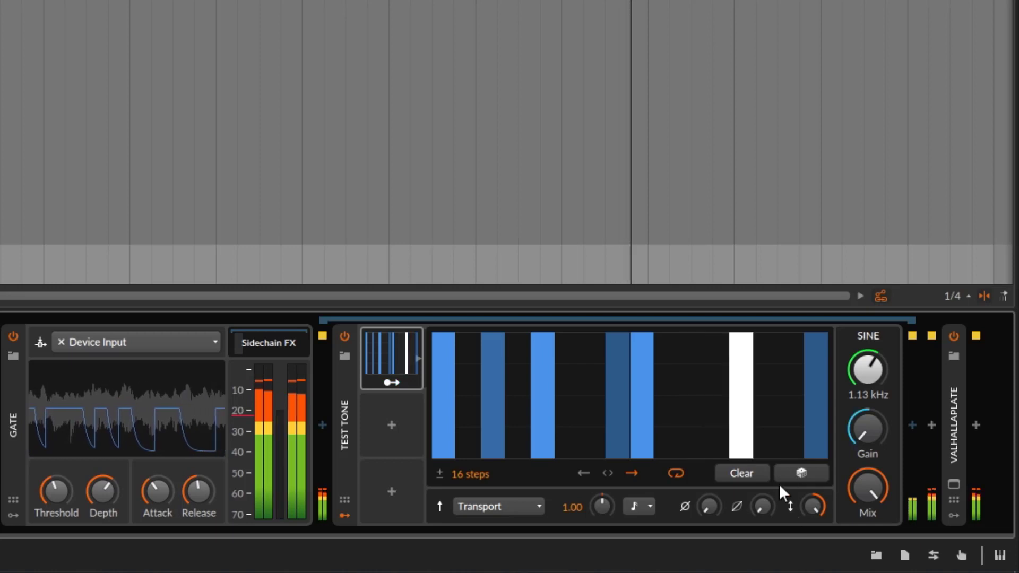
{"action": "mouse_move", "coordinate": [647, 387]}
{"action": "left_mouse_down"}
{"action": "mouse_move", "coordinate": [648, 425]}
{"action": "mouse_move", "coordinate": [694, 439]}
{"action": "mouse_move", "coordinate": [676, 239]}
{"action": "mouse_move", "coordinate": [696, 446]}
{"action": "left_mouse_up"}
{"action": "left_click_drag", "start_coordinate": [698, 409], "coordinate": [694, 334]}
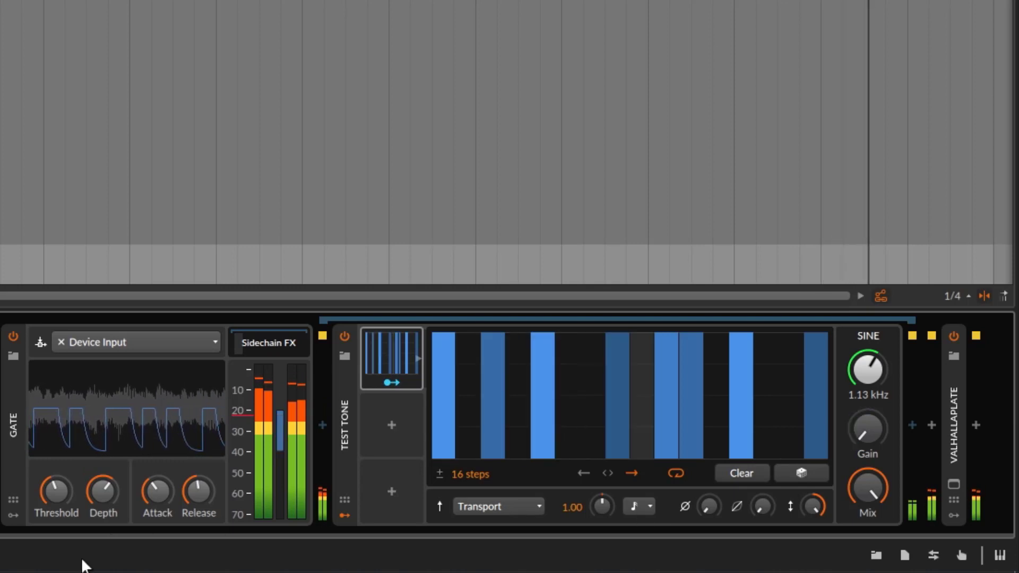
- Listen to the rhythm gated by the Steps pattern and stop playback
{"action": "mouse_move", "coordinate": [85, 570]}
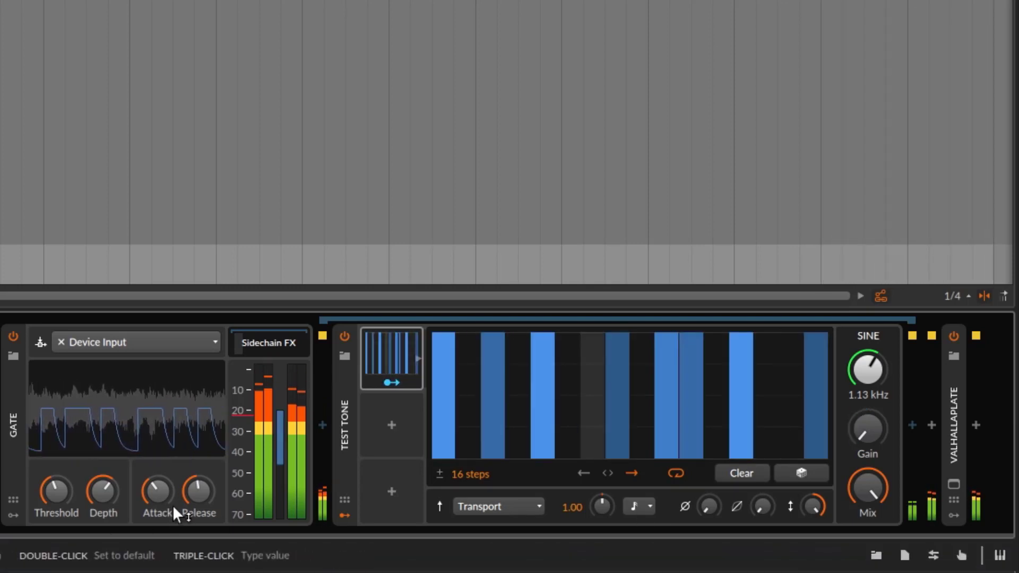
{"action": "left_click_drag", "start_coordinate": [855, 446], "coordinate": [740, 432]}
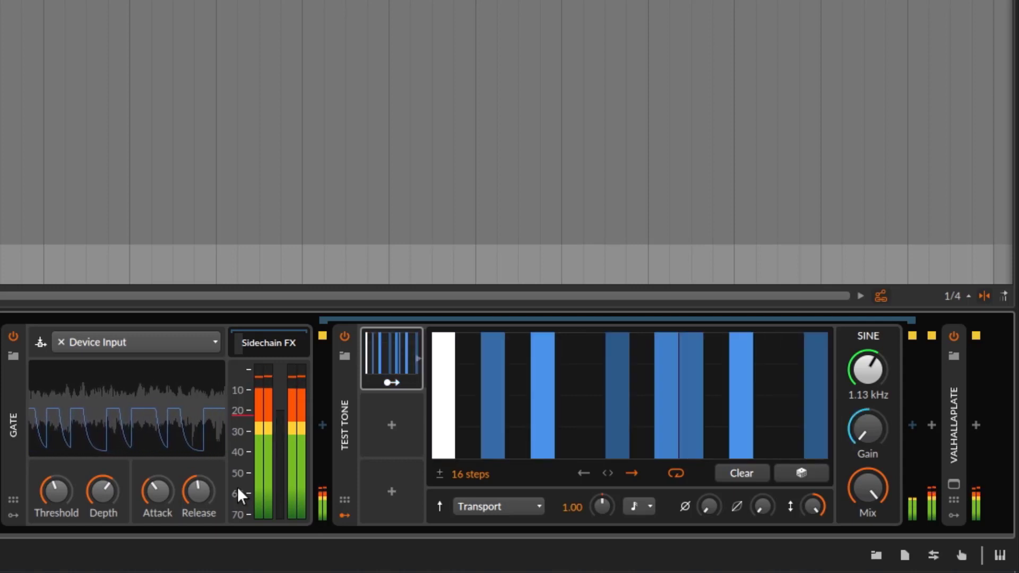
{"action": "key", "text": "space"}
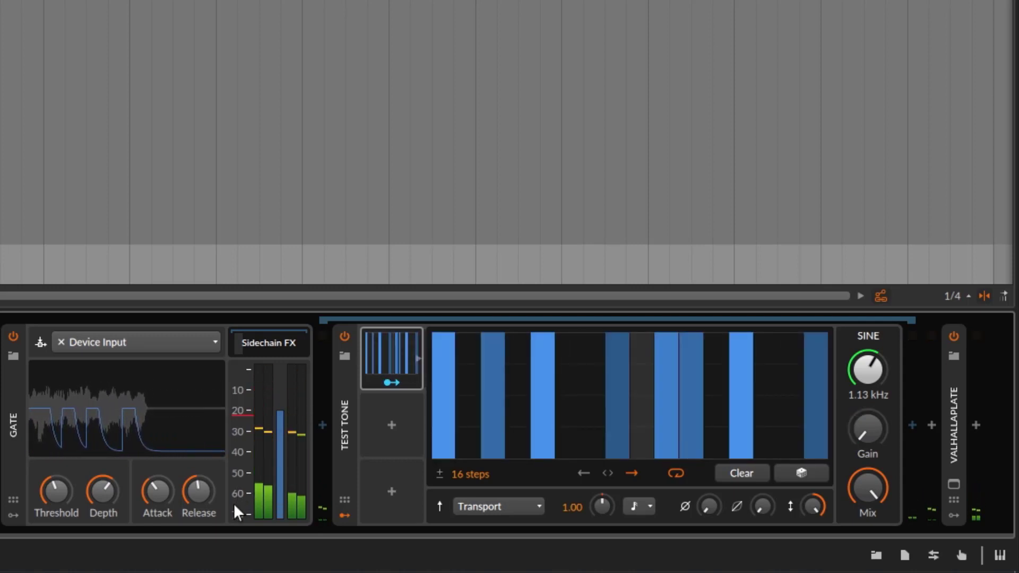